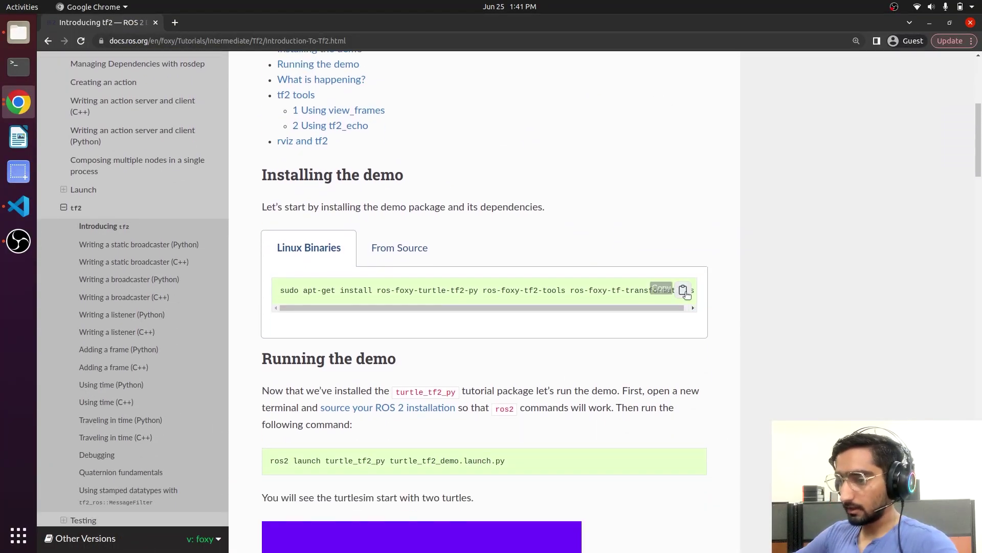
Step: Run the copied sudo apt-get install for the ros-foxy tf2 turtlesim demo and tf2 tools packages
left_click(685, 293)
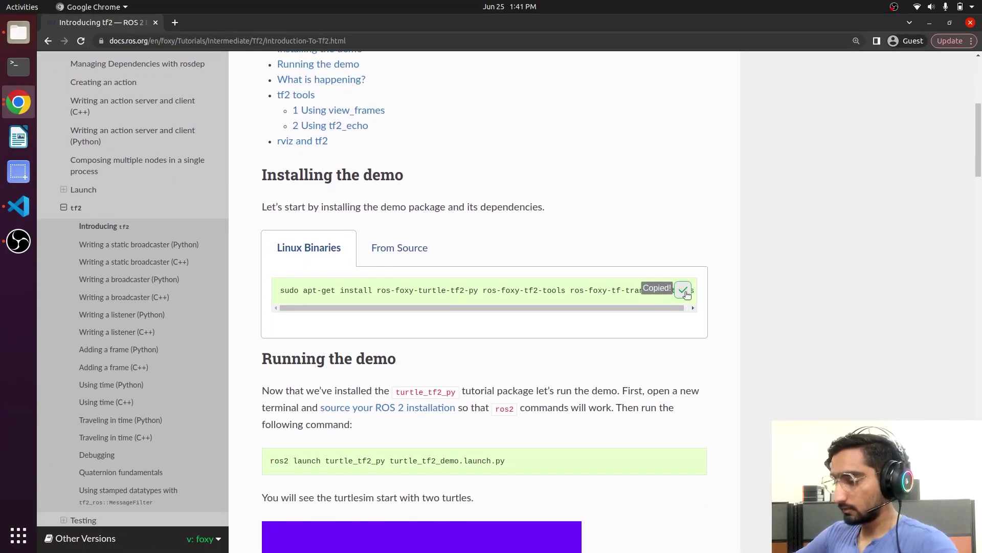
left_click(23, 69)
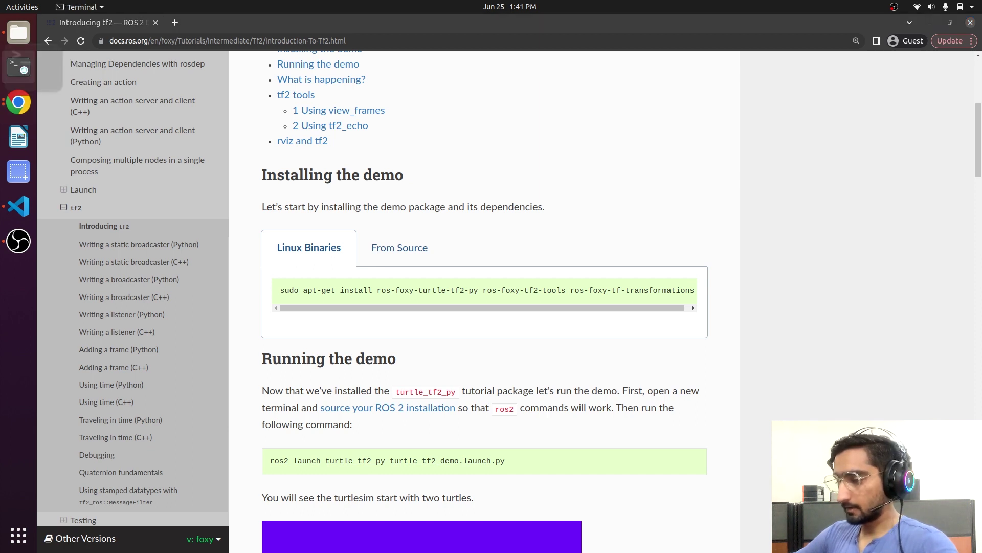
right_click(250, 153)
left_click(276, 188)
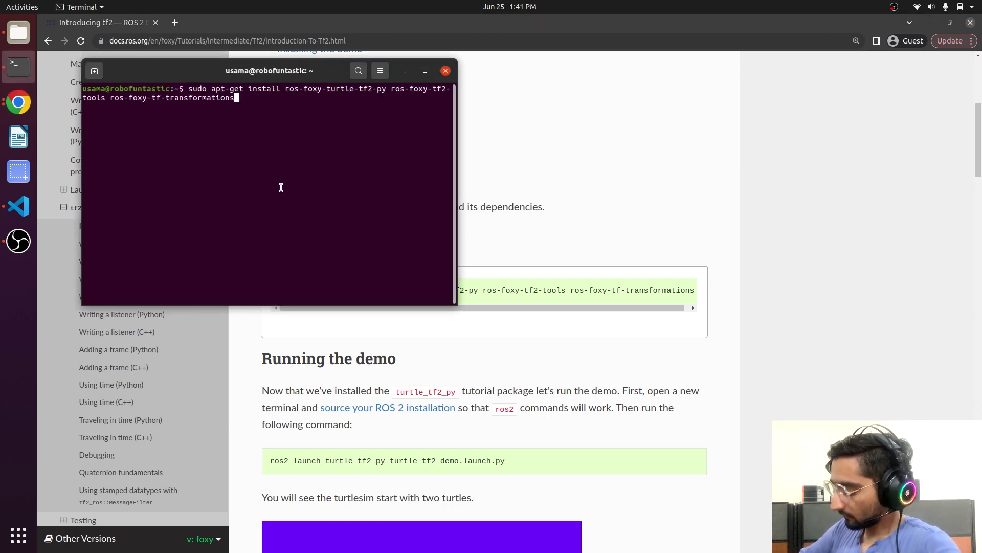
key("Return")
key("Return")
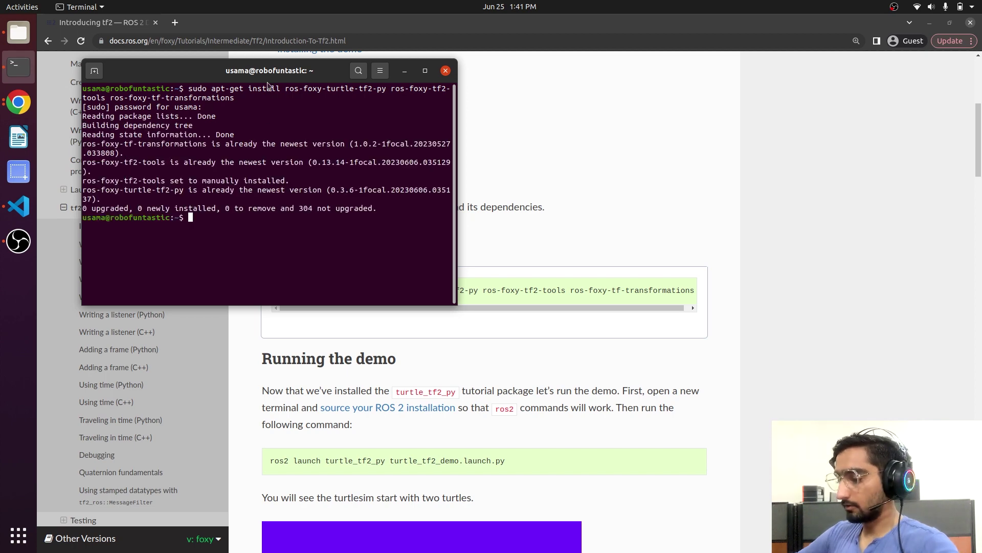
left_click_drag(272, 78, 760, 120)
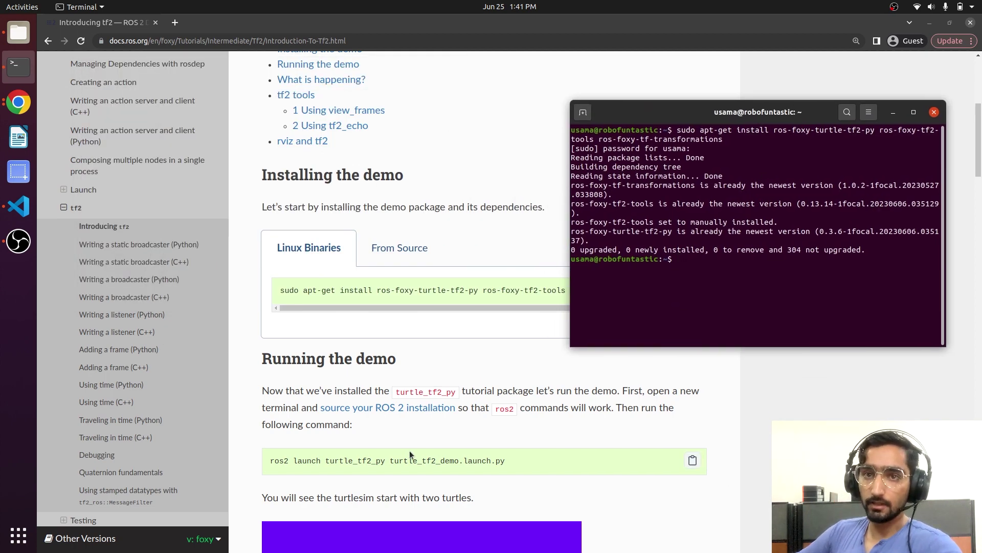
scroll(410, 450, "down", 2)
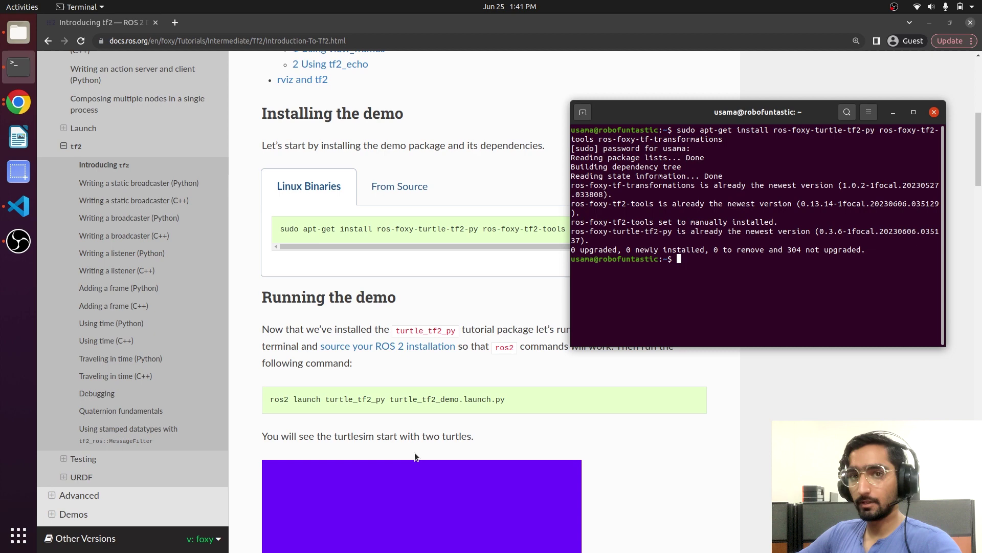
Step: Paste 'ros2 launch turtle_tf2_py turtle_tf2_demo.launch.py' from the docs into the terminal to start the demo
left_click(414, 452)
scroll(672, 330, "down", 2)
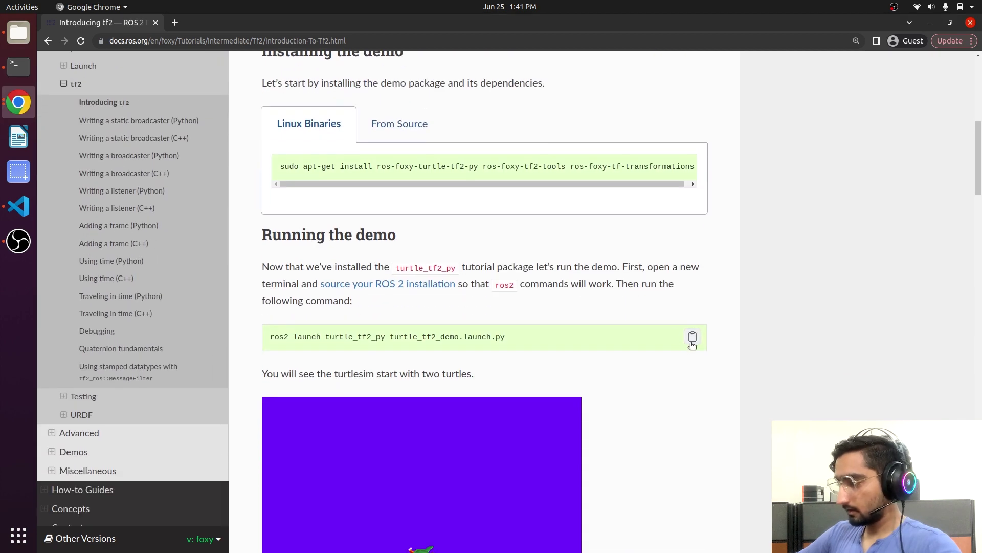
left_click(692, 337)
key("alt+Tab")
right_click(697, 308)
left_click(711, 315)
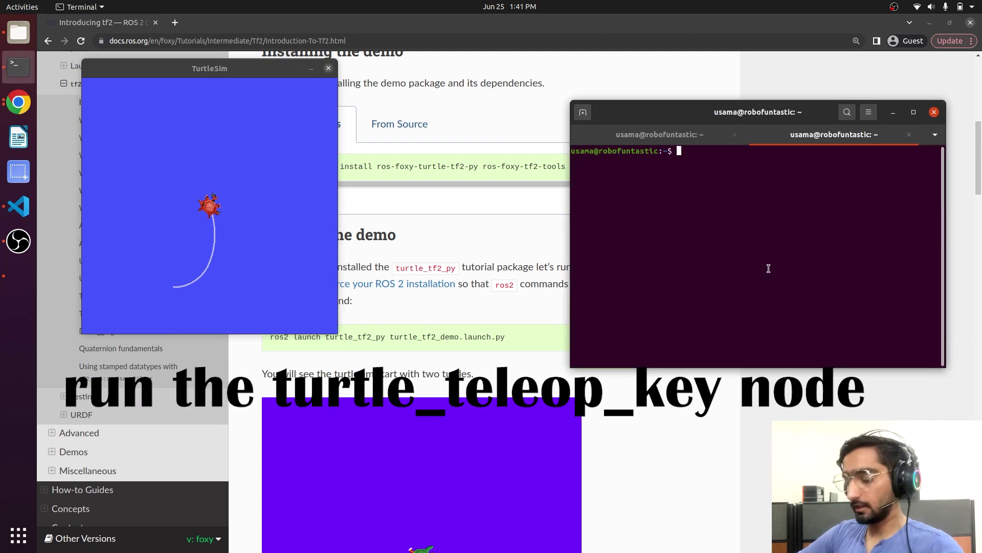
Step: Run 'ros2 run turtlesim turtle_teleop_key' and drive turtle1 right, then curving up and left
type("ros2 run turtle")
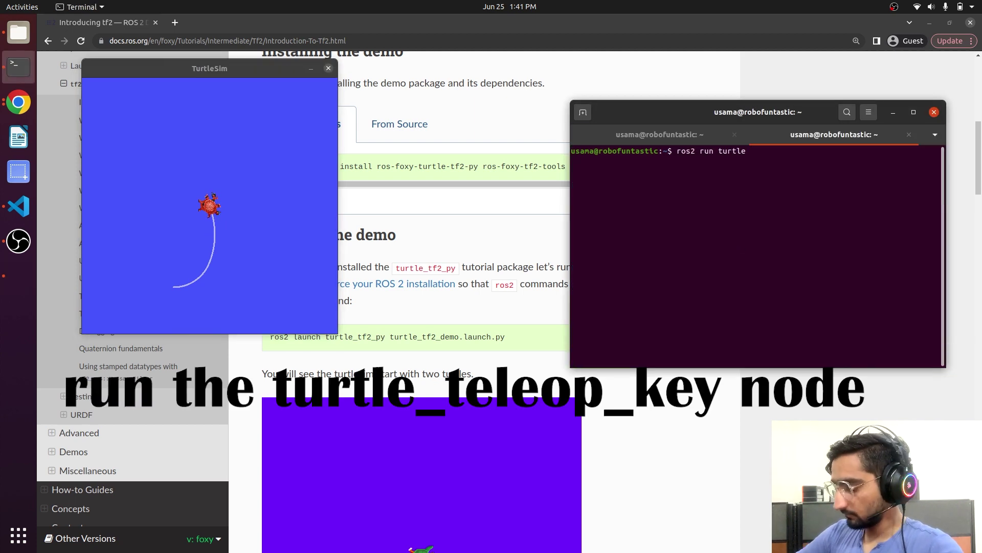
type("sim turtle_teleop_key")
key("Return")
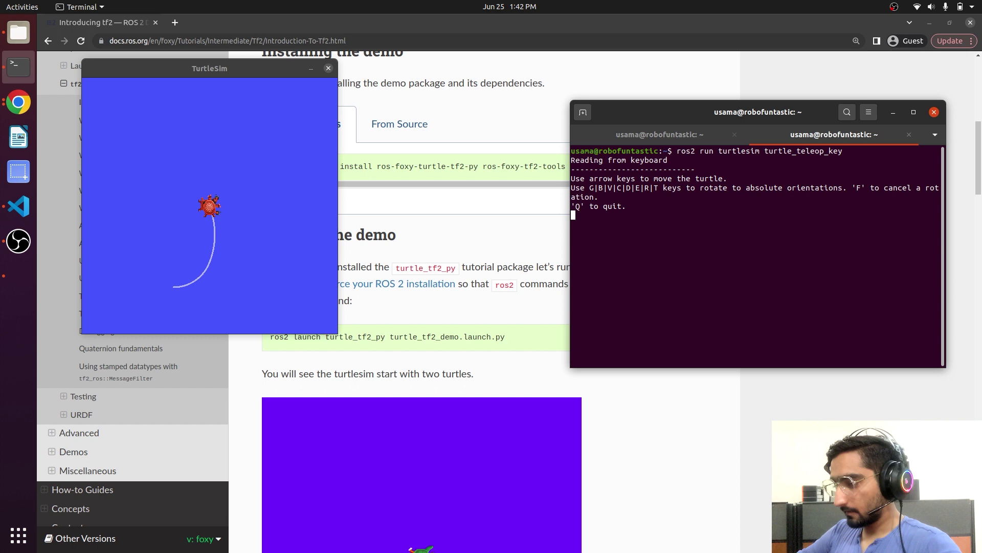
key("Up")
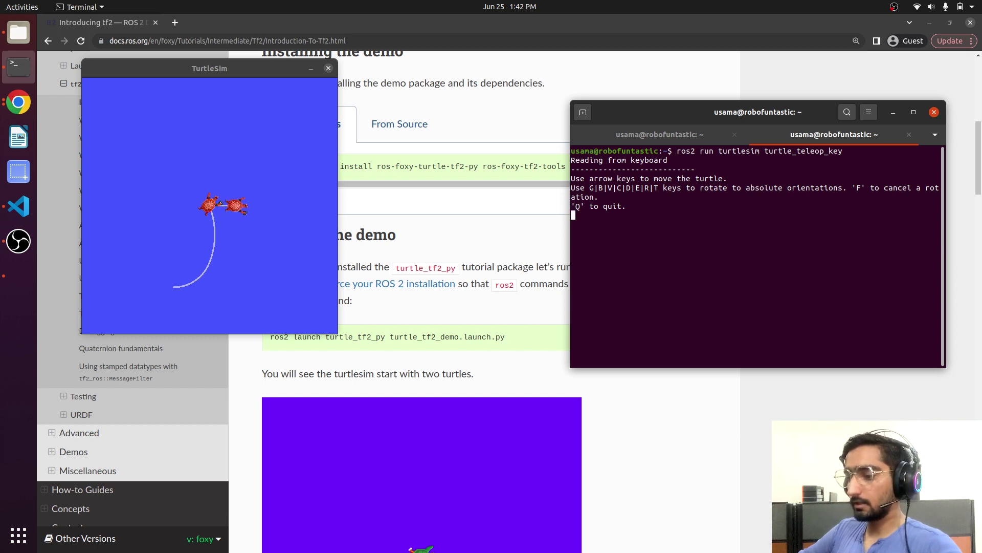
key("Left")
key("Up")
key("Left")
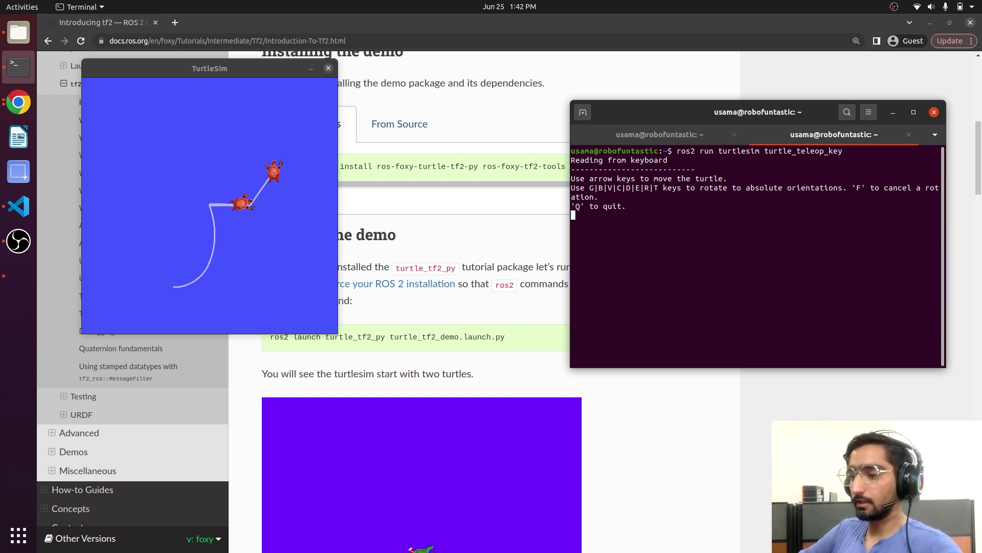
key("Up")
key("Left")
key("Up")
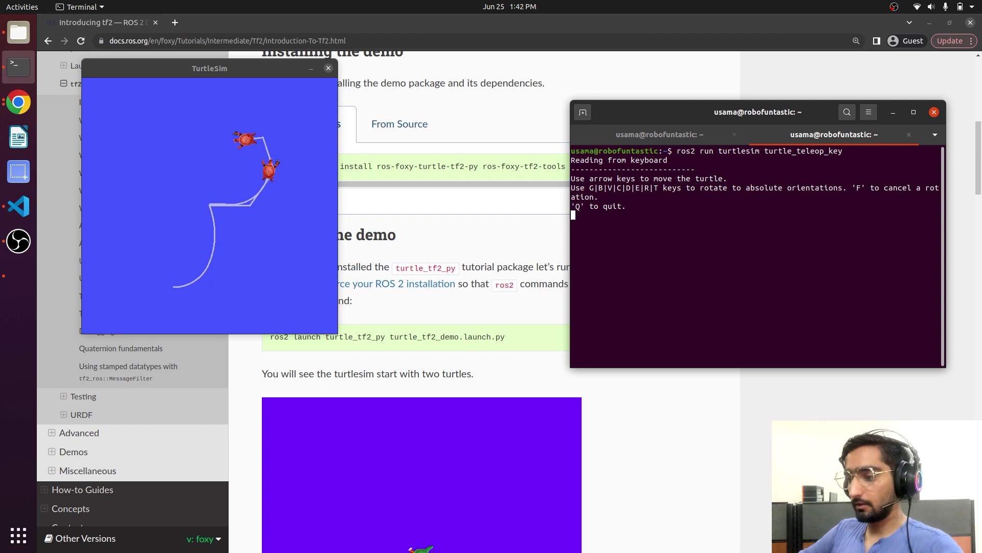
Step: Steer turtle1 down, back up-right, then upward while turtle2 follows
key("Left")
key("Up")
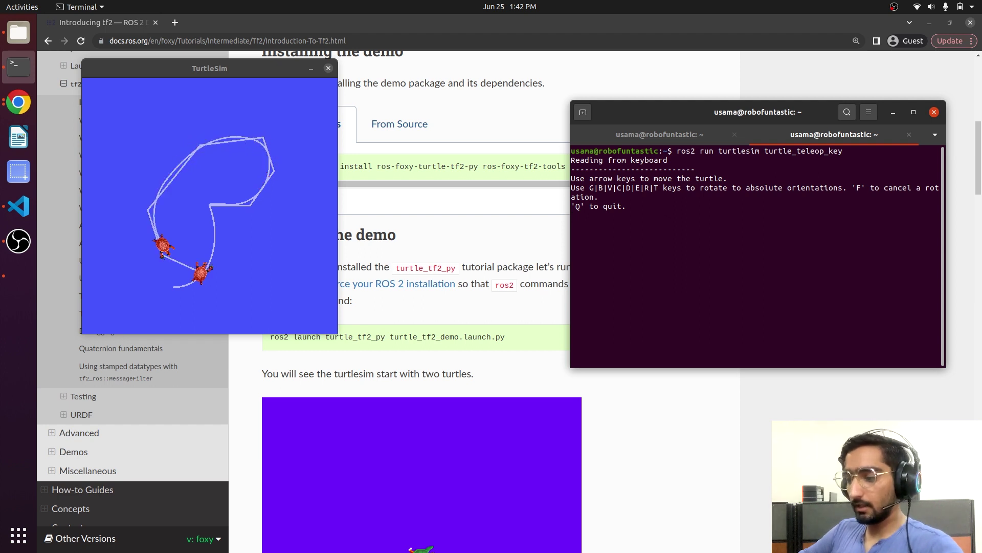
key("Left")
key("Up")
key("Left")
key("Up")
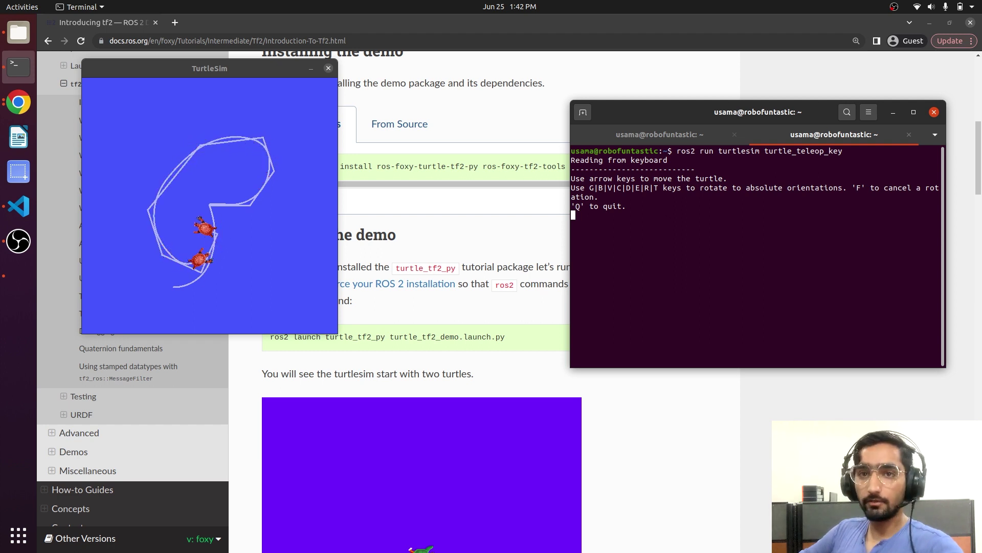
key("Right")
key("Up")
key("Up")
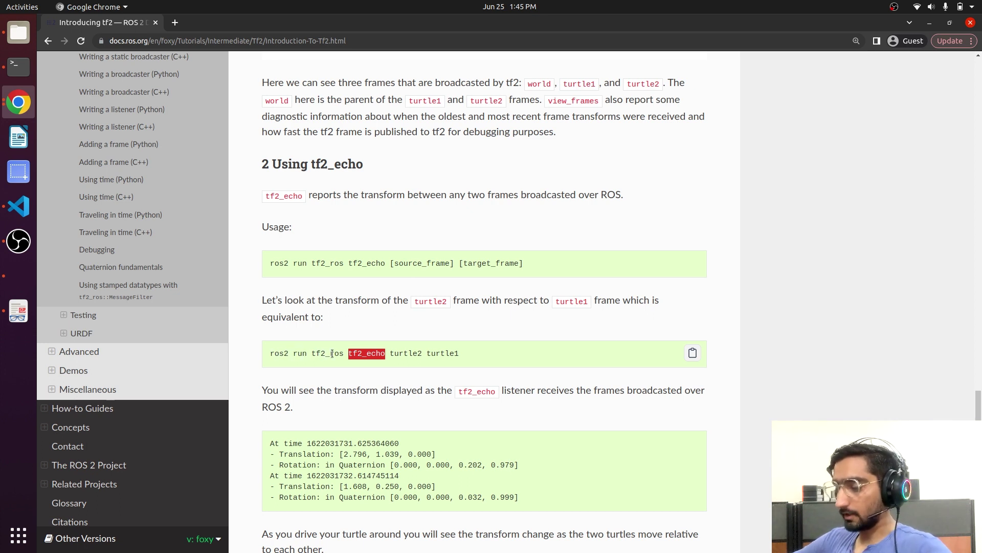
Step: Select the words turtle2 and turtle1 in the tutorial's tf2_echo command
double_click(412, 354)
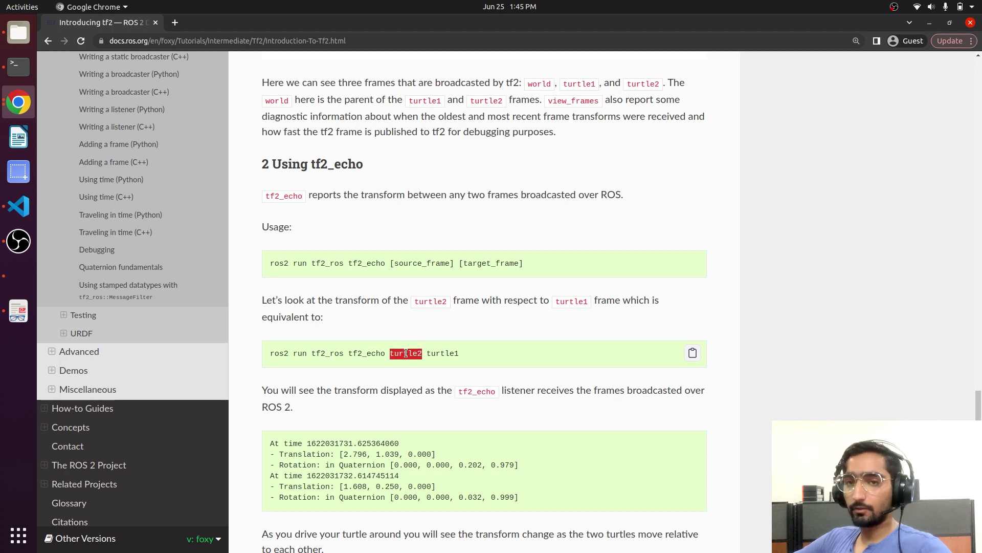
double_click(443, 353)
Step: Run the tf2_echo turtle2 turtle1 command in the terminal and place its output beside TurtleSim
left_click(691, 358)
key("alt+Tab")
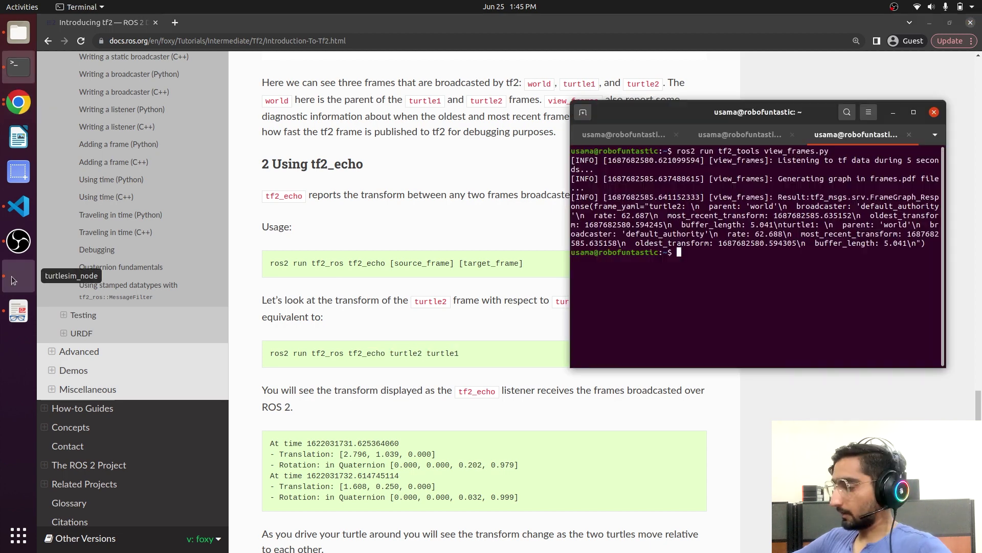
right_click(775, 244)
left_click(783, 250)
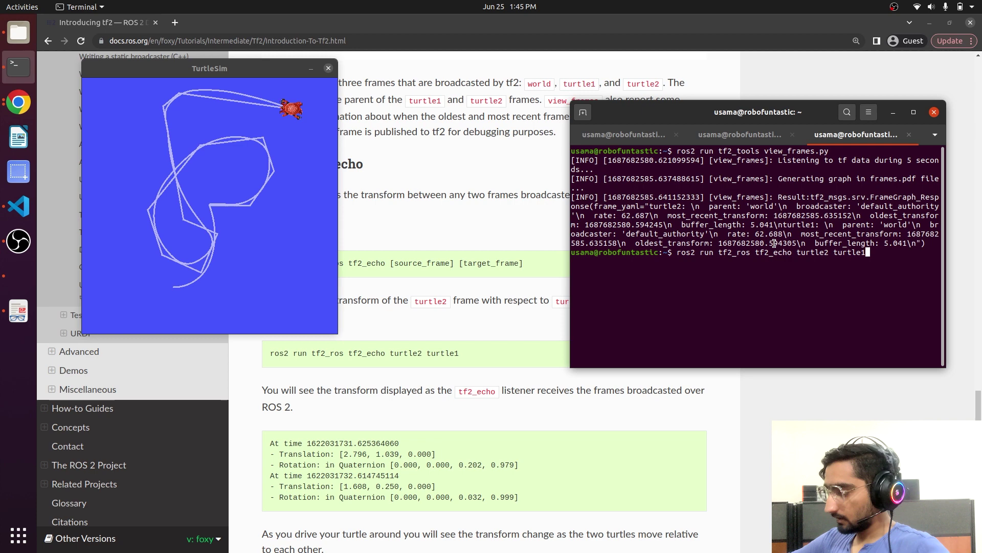
key("Return")
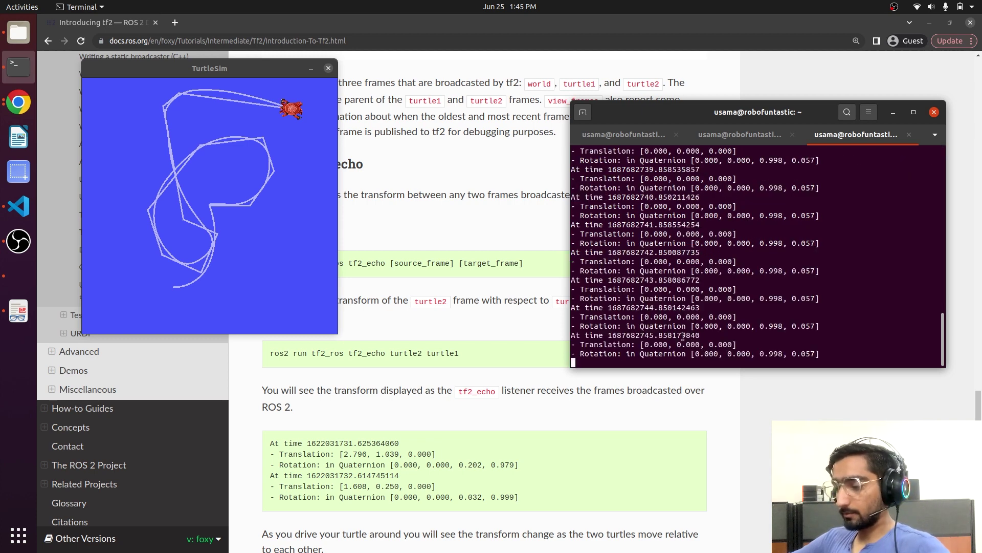
left_click_drag(856, 135, 266, 307)
left_click_drag(209, 68, 249, 30)
Step: Drive turtle1 up, right and down-left so turtle2 chases it while transforms print
left_click(771, 249)
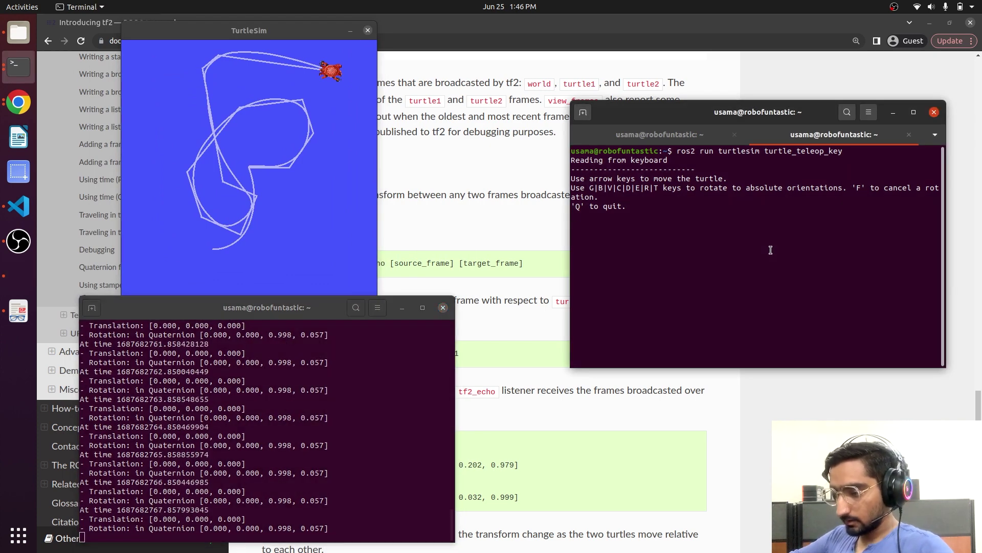
key("Up")
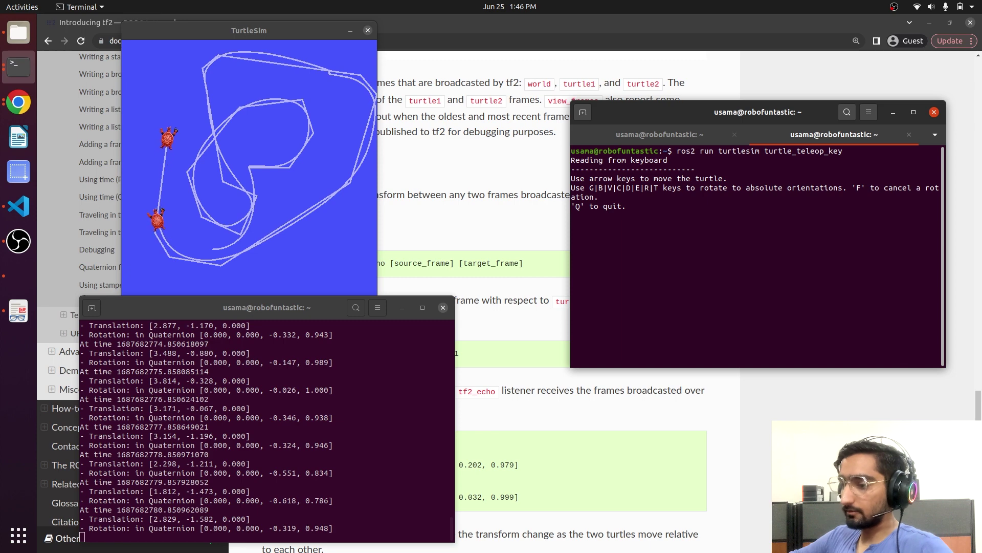
key("Up")
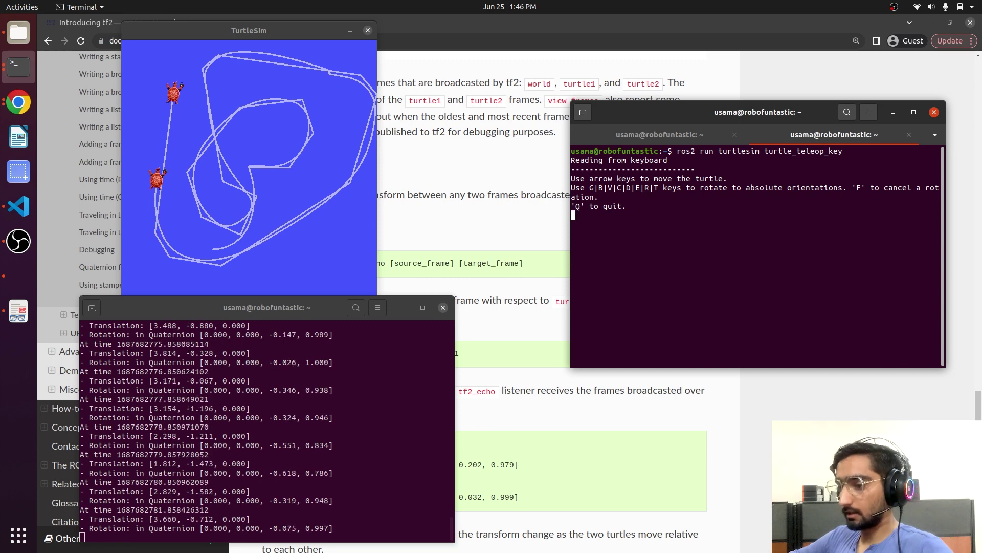
key("Up")
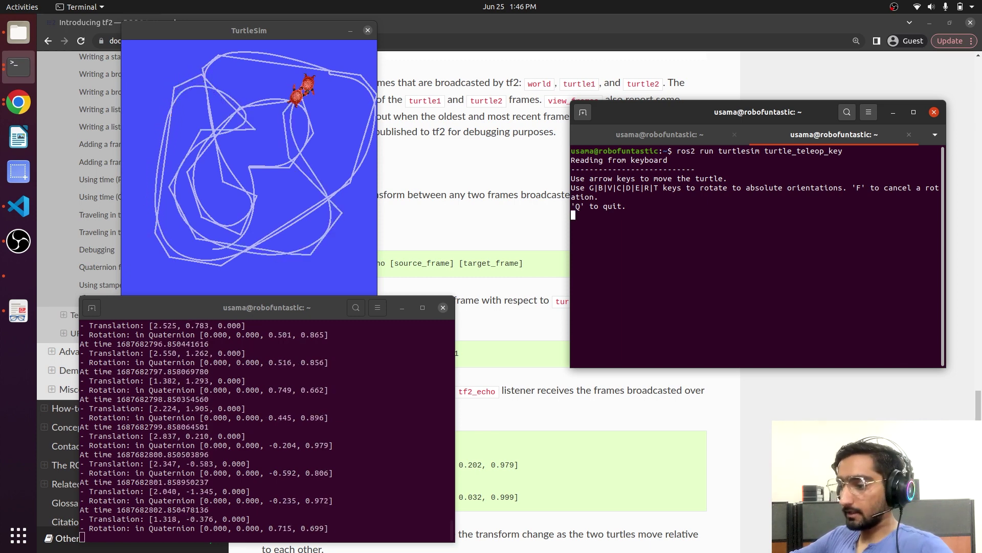
key("Up")
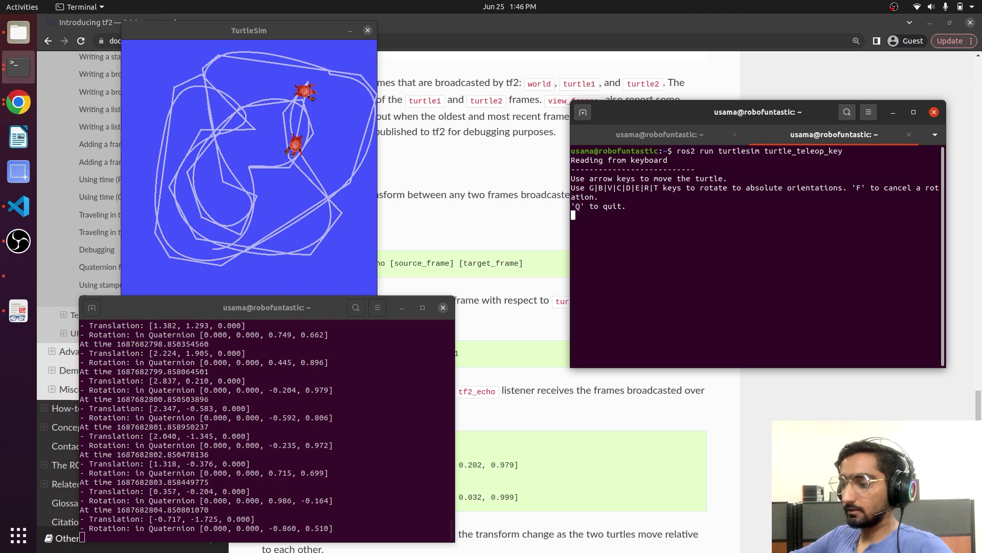
key("Up")
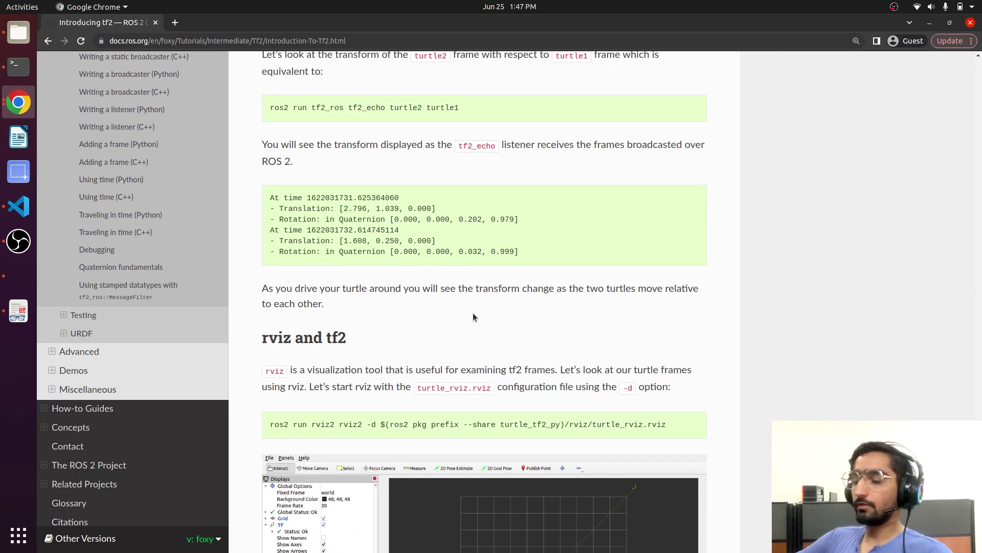
Step: Scroll to 'rviz and tf2' and copy the ros2 run rviz2 command using turtle_rviz.rviz
scroll(473, 312, "down", 2)
scroll(472, 317, "down", 1)
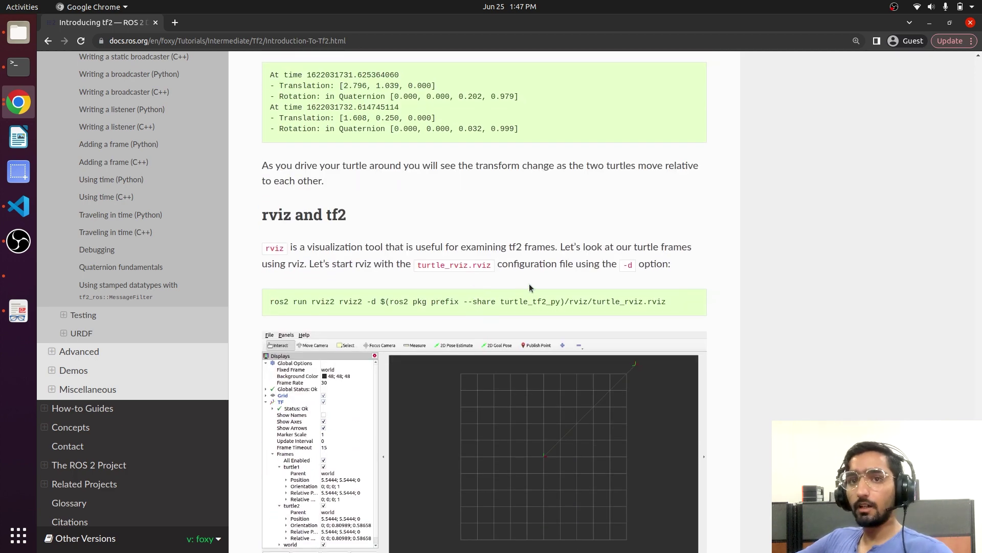
scroll(530, 285, "down", 2)
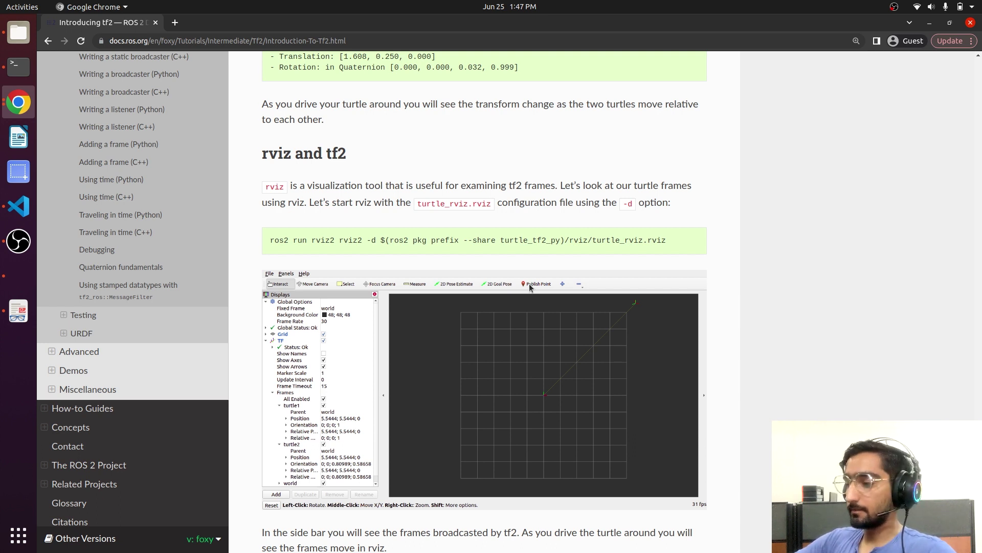
double_click(279, 240)
triple_click(484, 242)
left_click(693, 240)
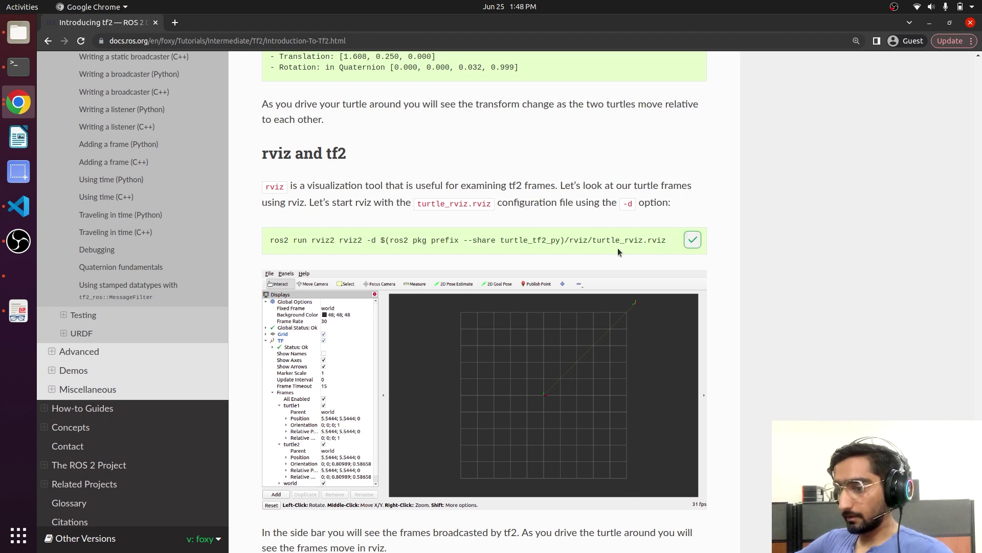
key("alt+Tab")
Step: Launch rviz2 with the turtle_rviz.rviz config in a new tab, tilt the view and maximize it
key("ctrl+shift+t")
right_click(748, 231)
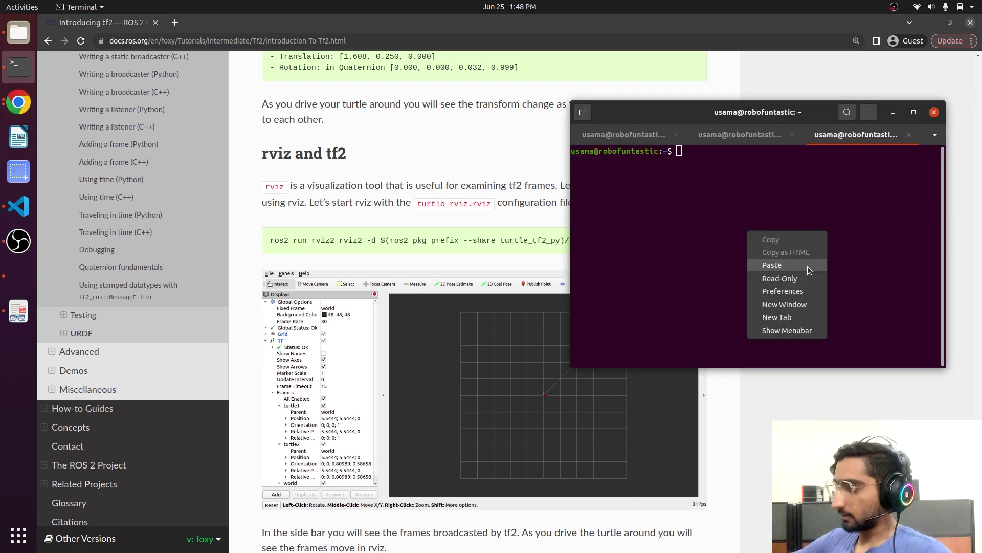
left_click(807, 266)
key("Return")
left_click(737, 301)
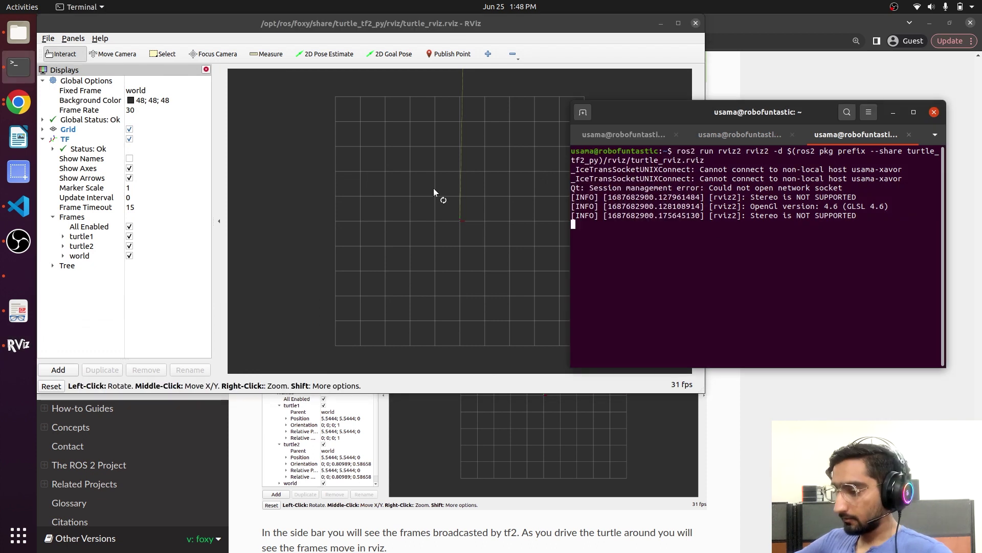
left_click_drag(434, 189, 450, 231)
key("super+Up")
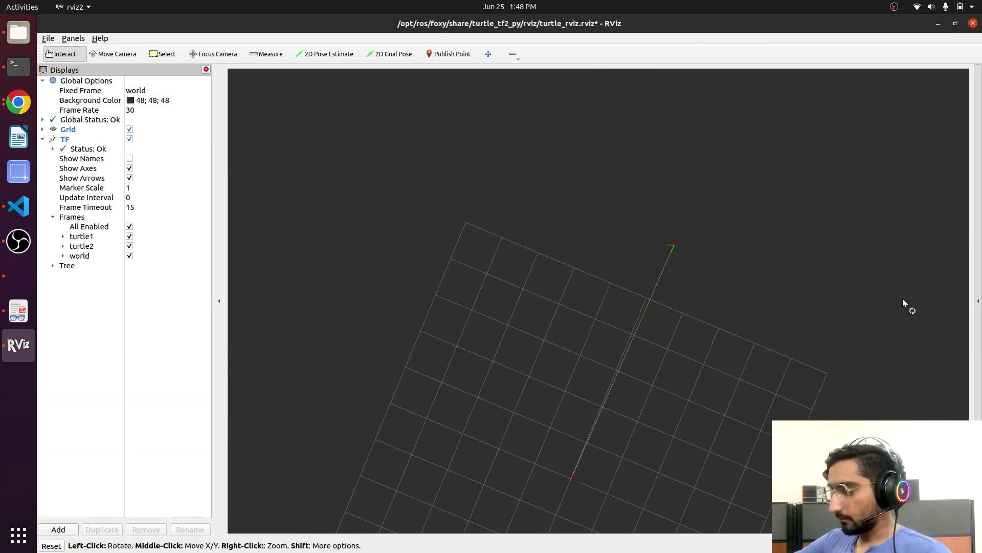
Step: Drive turtle1 up and right away from turtle2 from the teleop session
key("alt+Tab")
left_click_drag(783, 299, 205, 309)
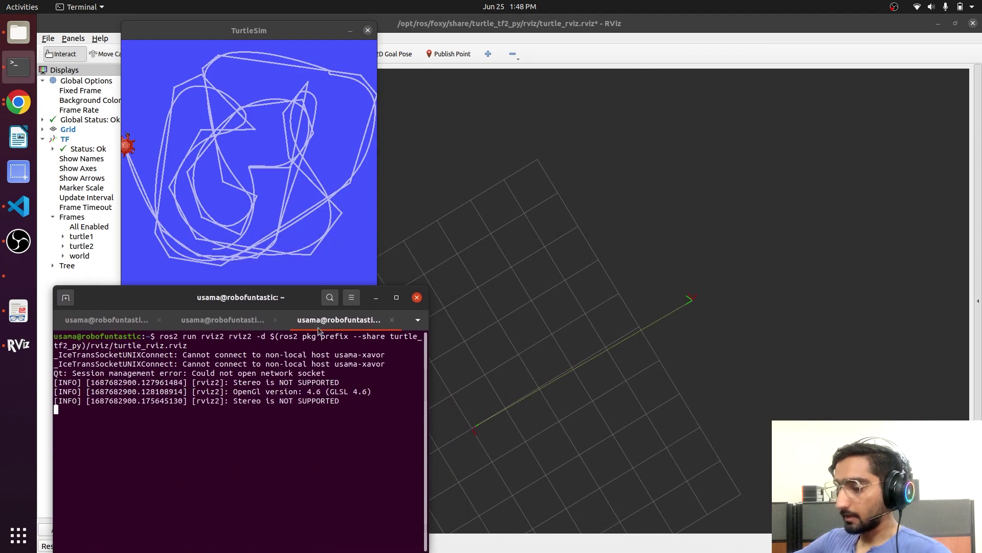
left_click(244, 325)
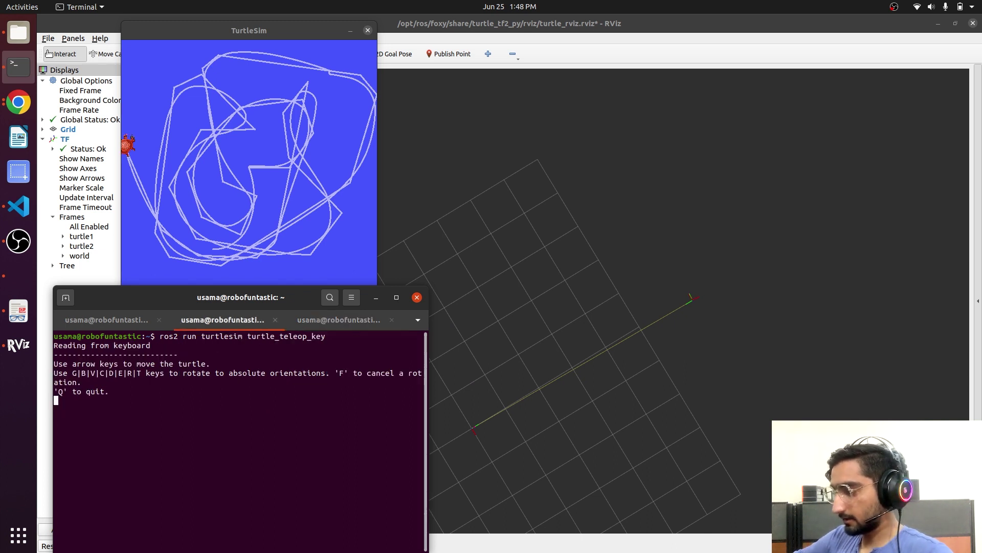
key("Up")
key("Up")
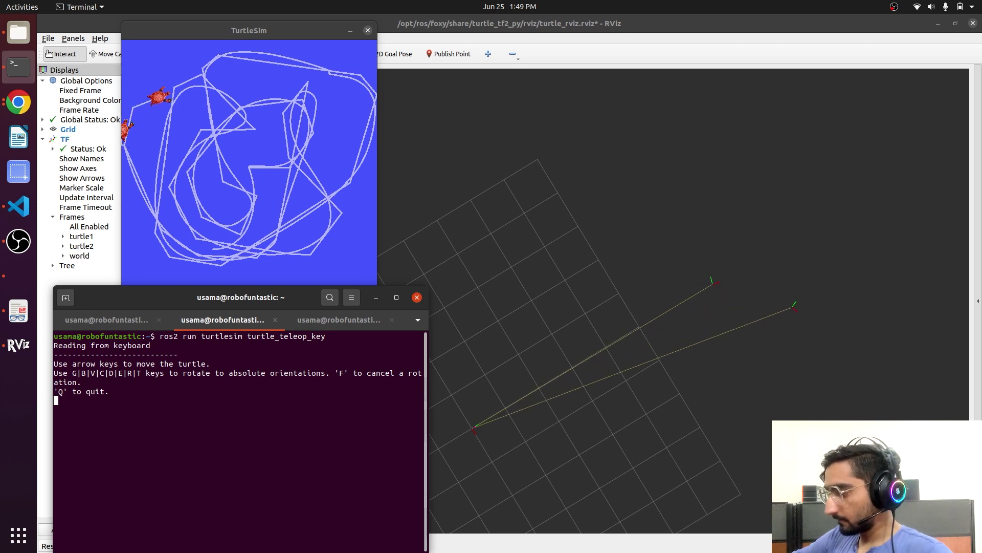
key("Up")
key("Up")
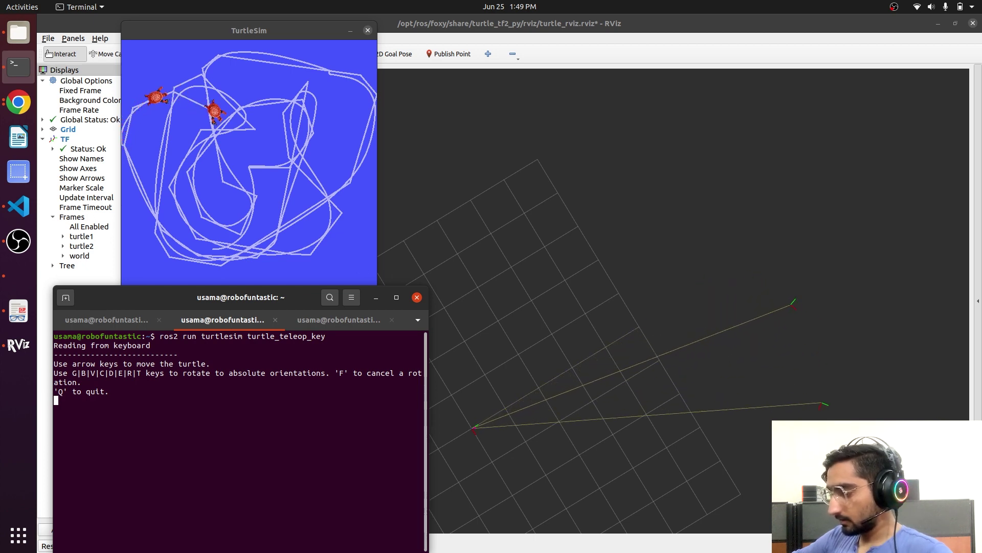
key("alt+Tab")
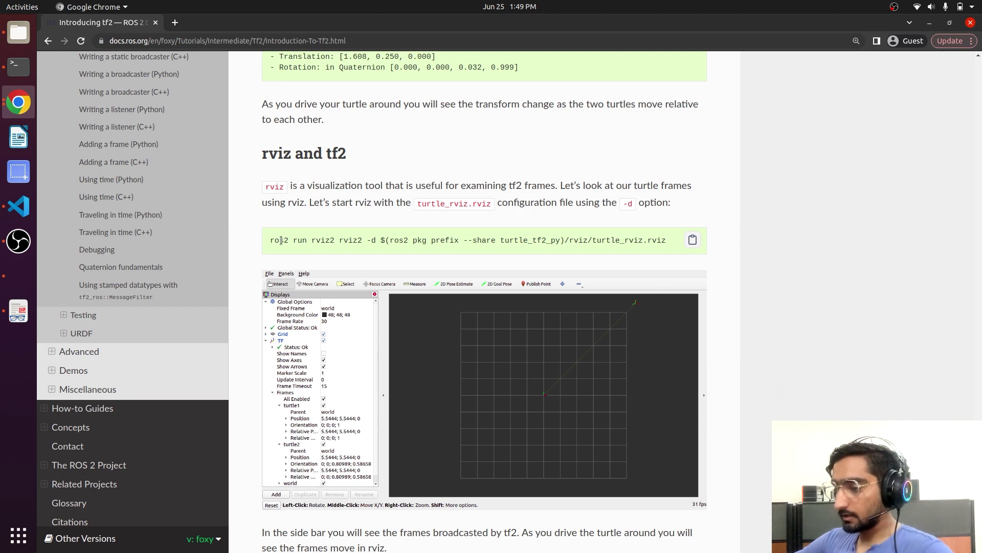
Step: Separate the base rviz2 command from its config option, then relaunch plain rviz2 without a config file
left_click_drag(362, 240, 266, 244)
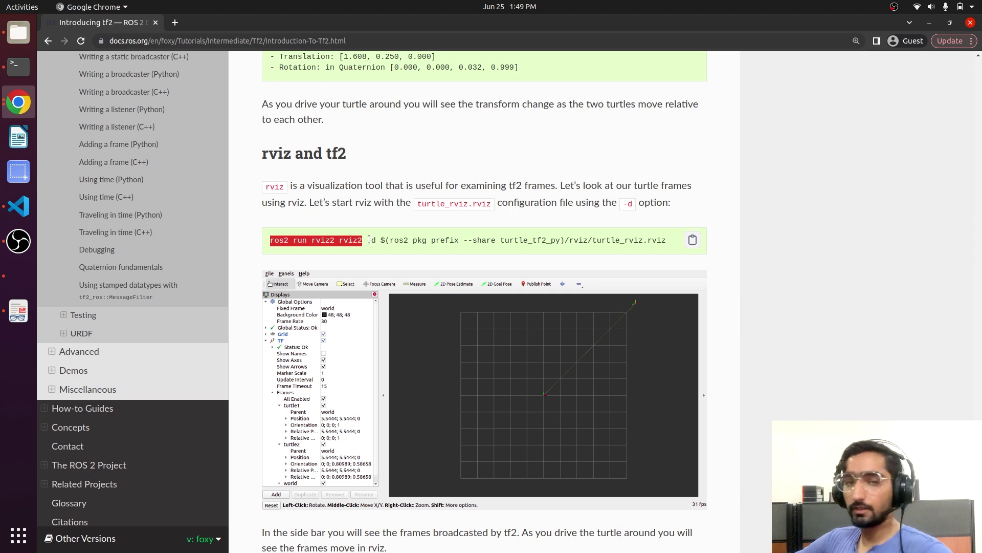
left_click_drag(369, 240, 676, 238)
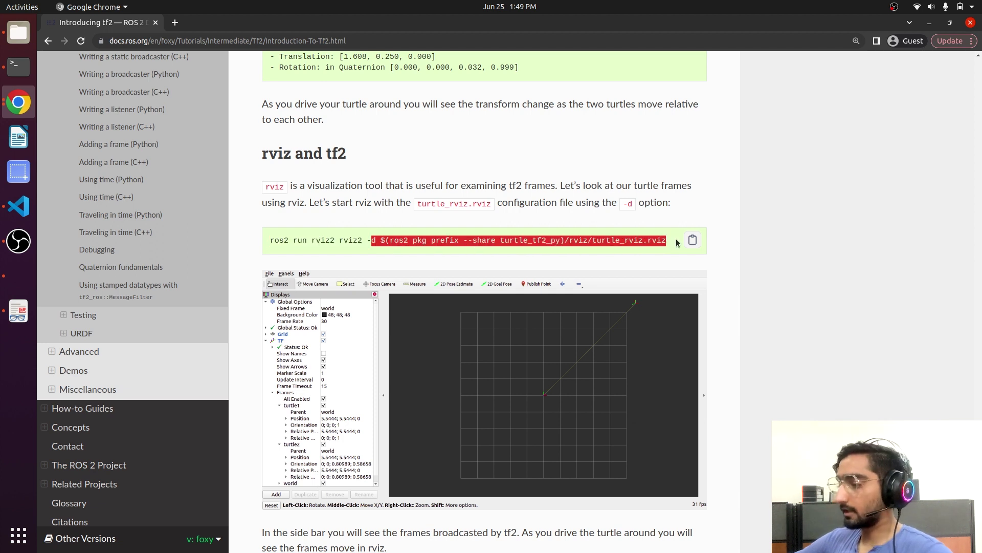
left_click(10, 69)
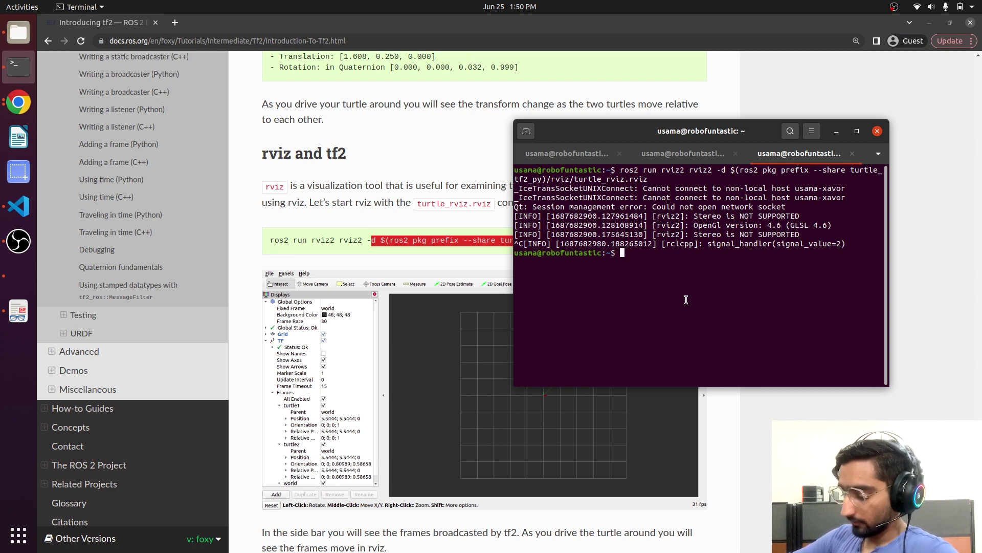
type("rviz2")
key("Return")
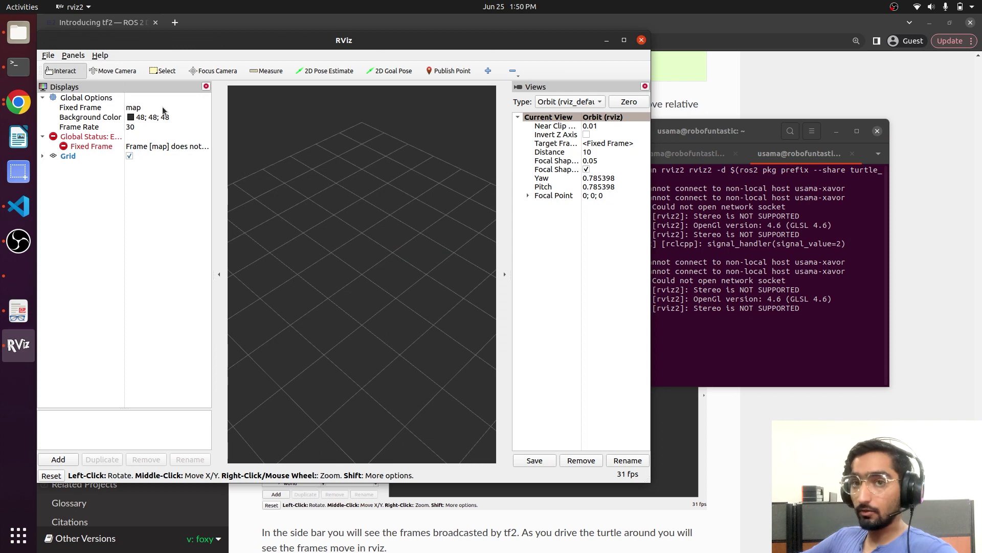
left_click(164, 110)
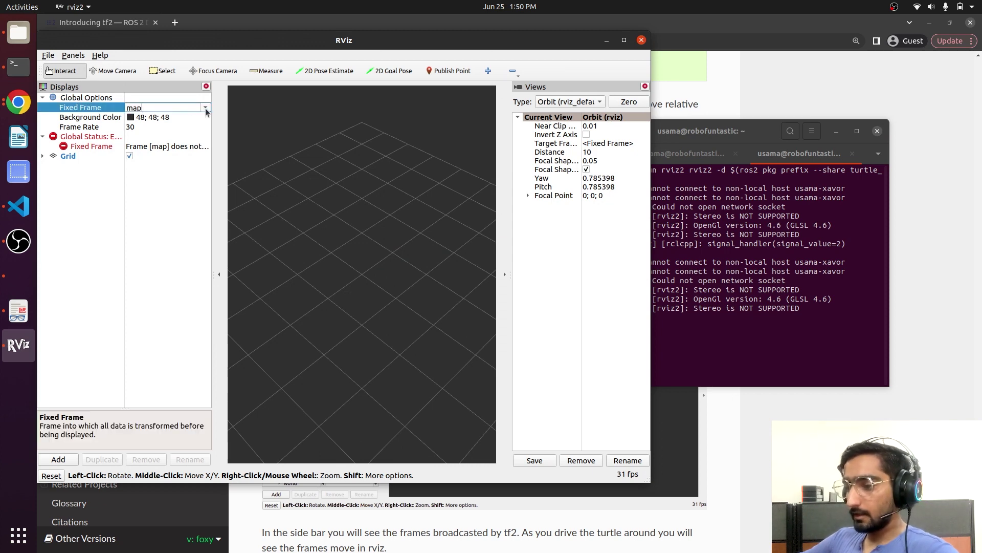
Step: Set Fixed Frame to world and add a TF display from the display-type list
left_click(205, 108)
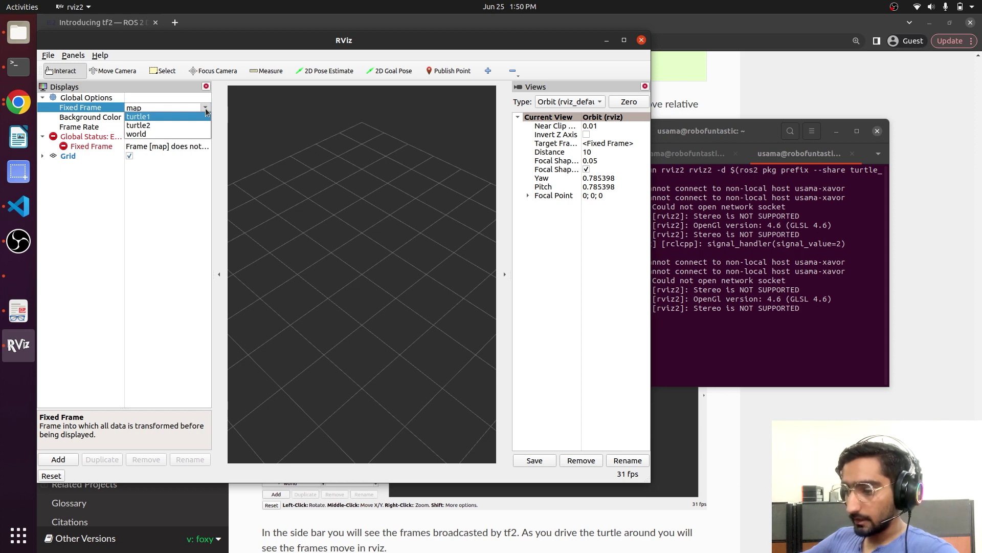
left_click(200, 134)
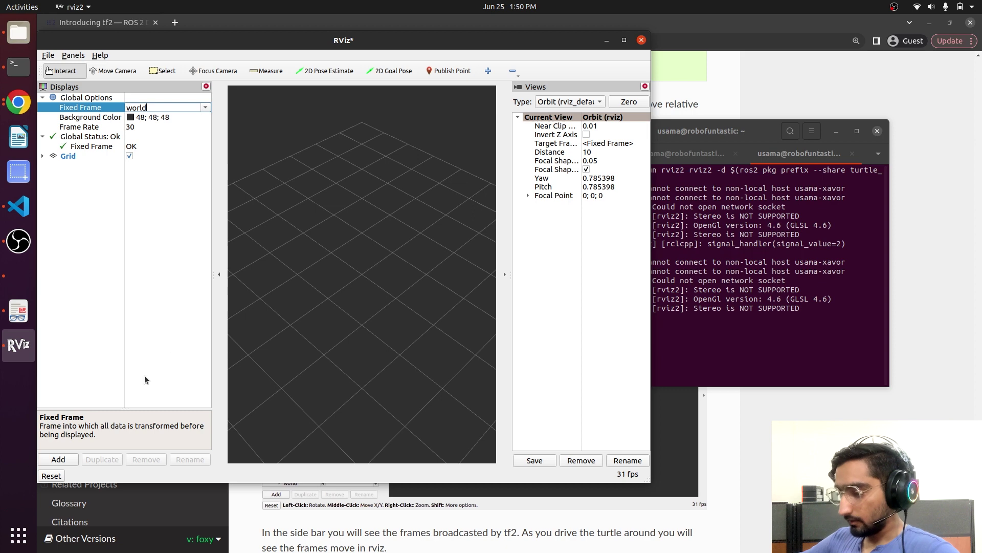
left_click(63, 460)
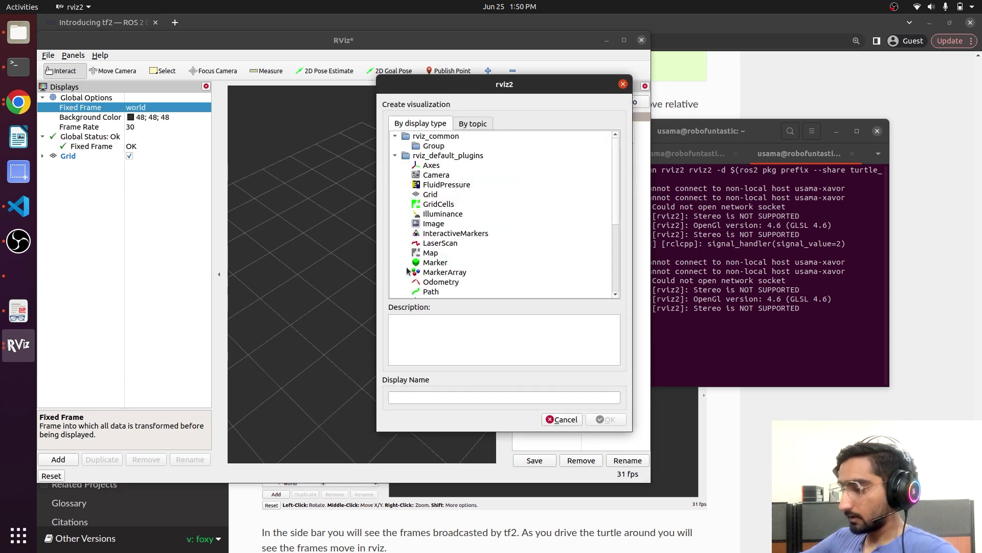
scroll(463, 262, "down", 3)
scroll(463, 262, "down", 1)
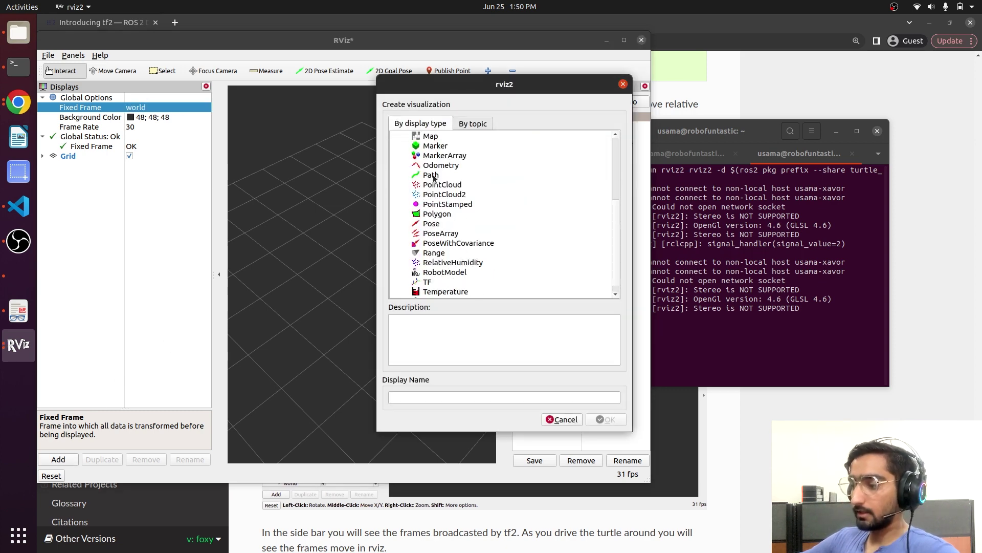
scroll(433, 177, "up", 1)
scroll(439, 274, "down", 2)
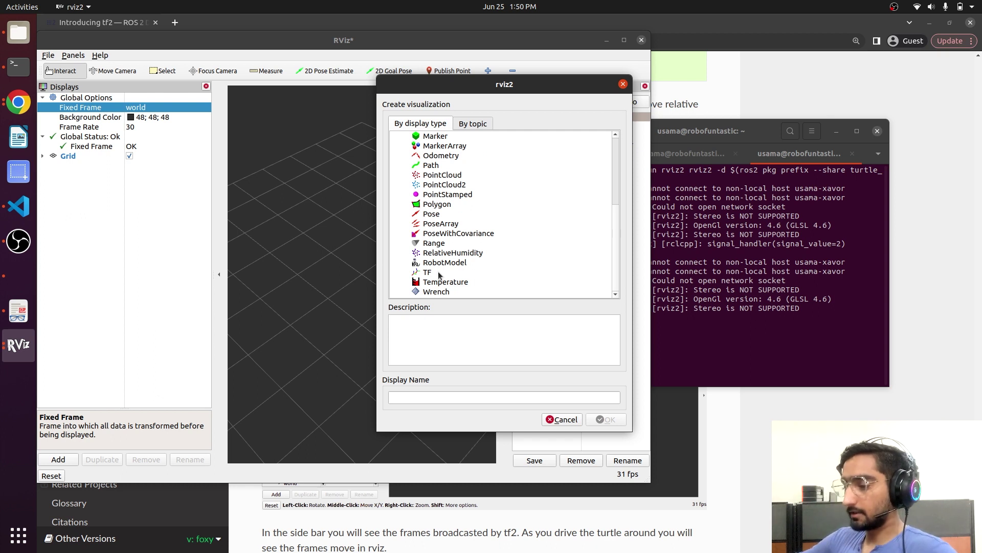
left_click(438, 271)
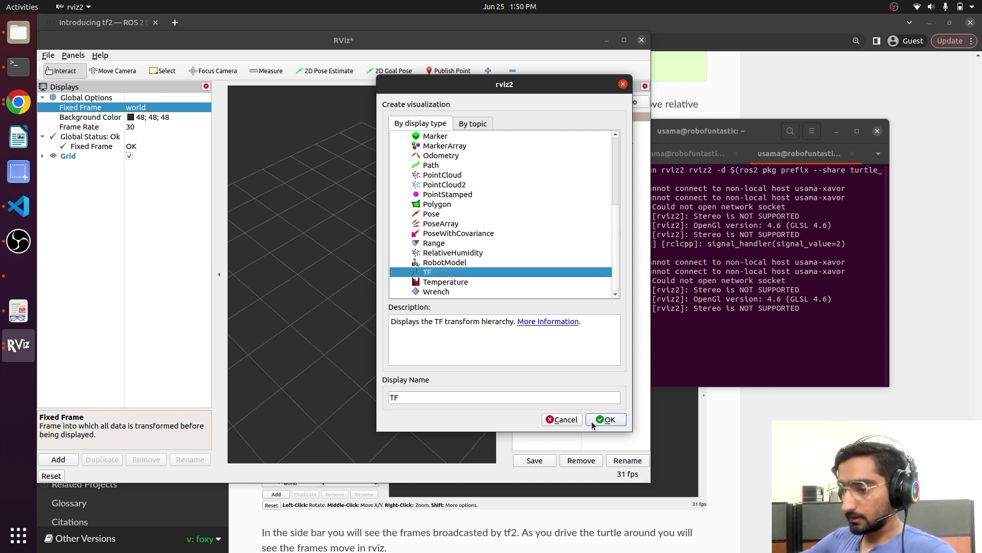
left_click(606, 420)
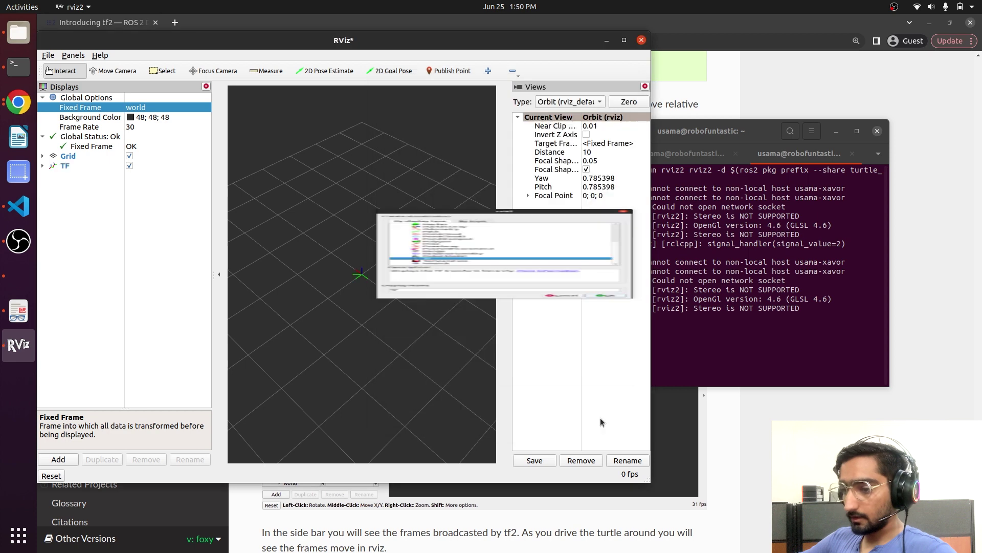
Step: Expand the TF display, its Frames list, and the world tree holding turtle1 and turtle2
left_click(43, 166)
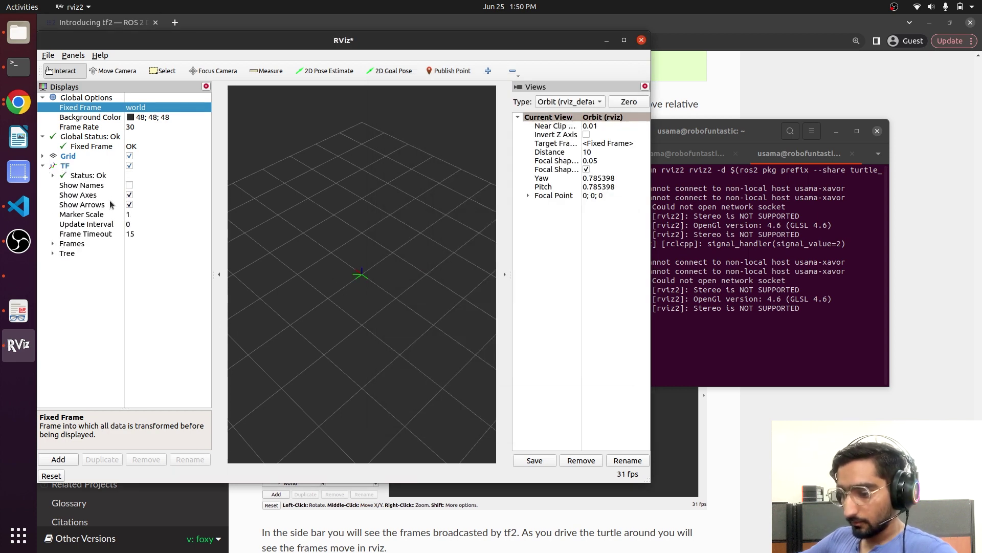
left_click(53, 244)
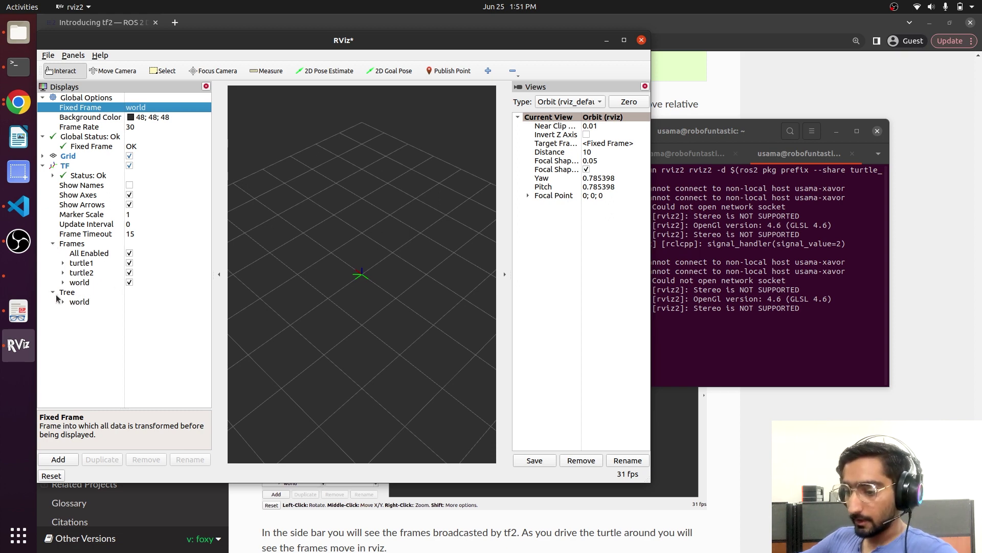
left_click(63, 302)
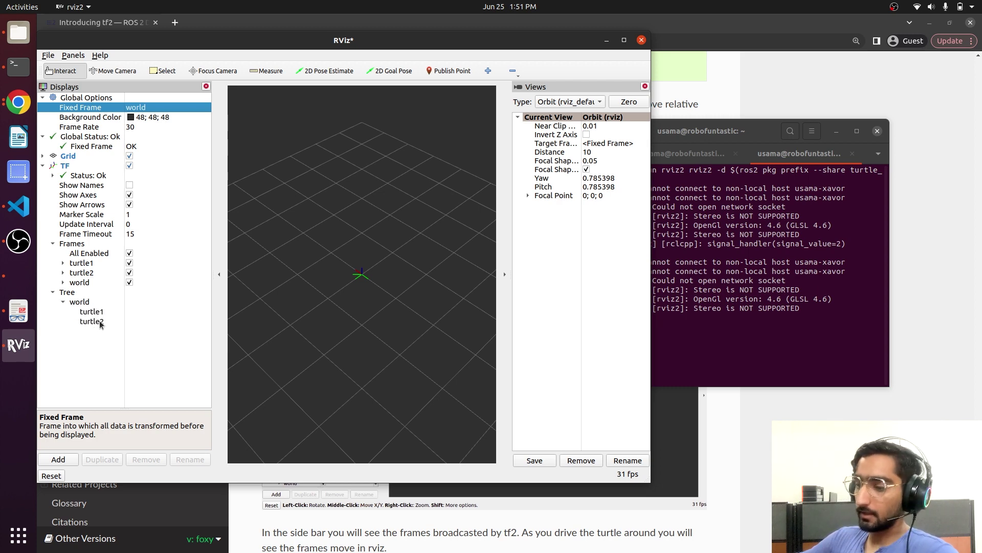
Step: Focus the keyboard teleop terminal session and move the TurtleSim window further left
scroll(351, 317, "up", 16)
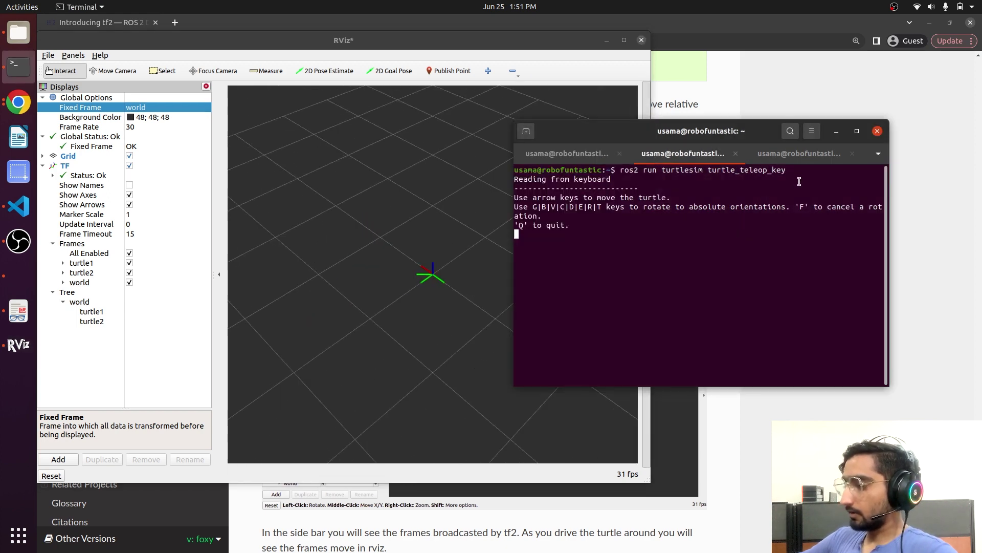
left_click(799, 153)
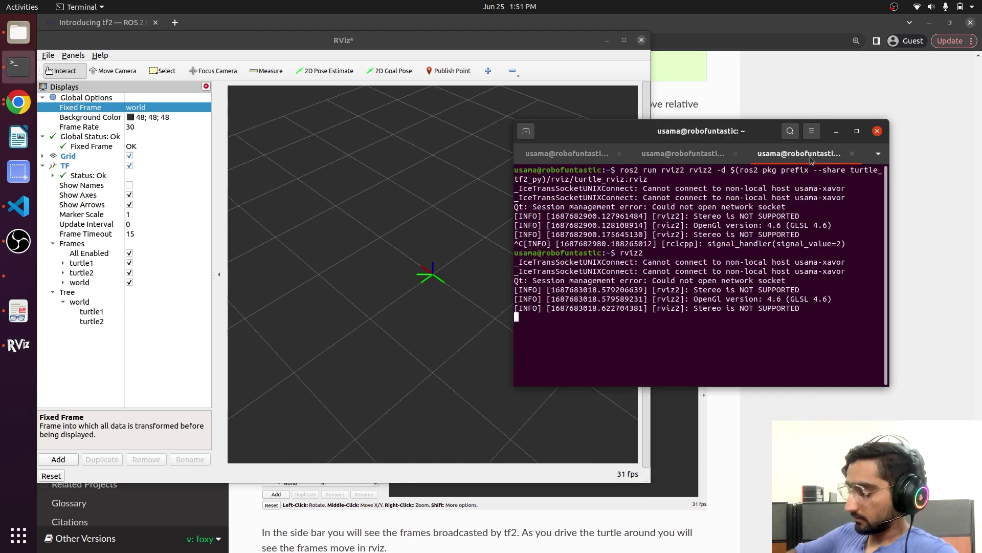
left_click(685, 154)
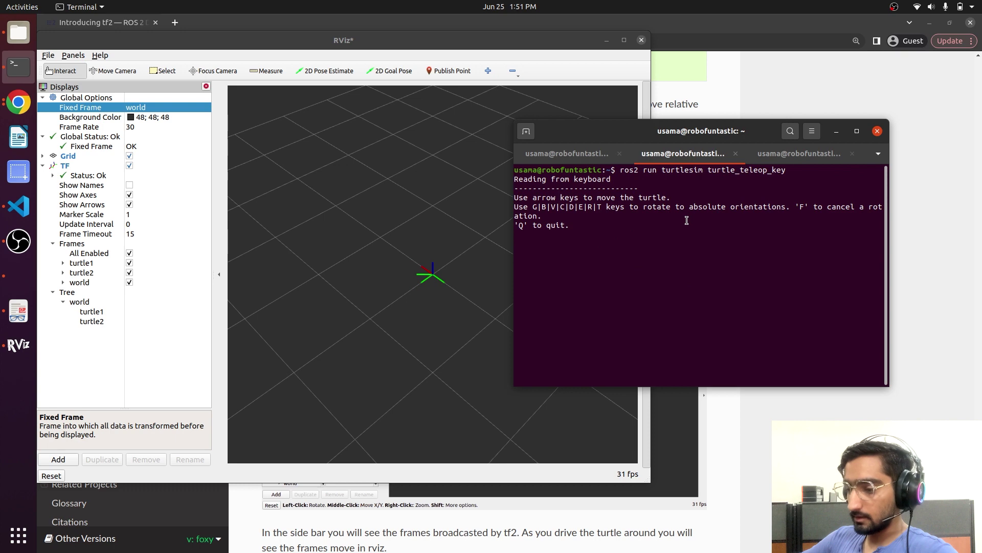
left_click(18, 276)
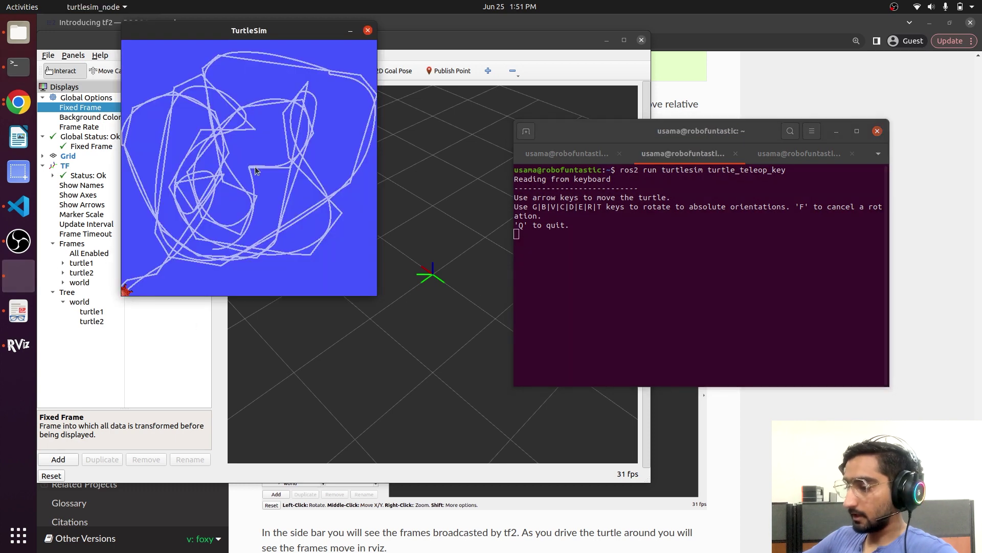
left_click_drag(274, 34, 213, 43)
key("alt+Tab")
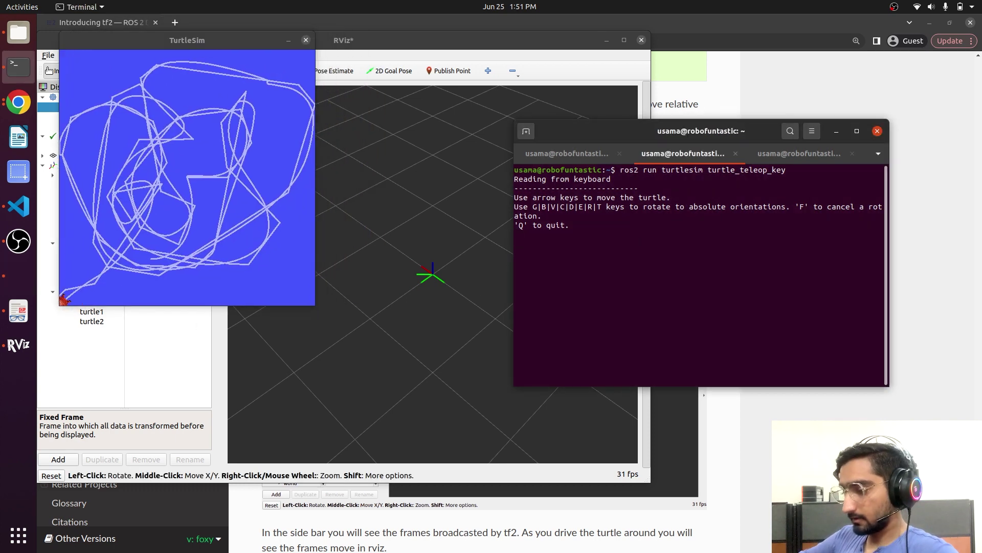
Step: Drive turtle1 forward, turn left and up into the middle so turtle2 follows
key("Up")
key("Up")
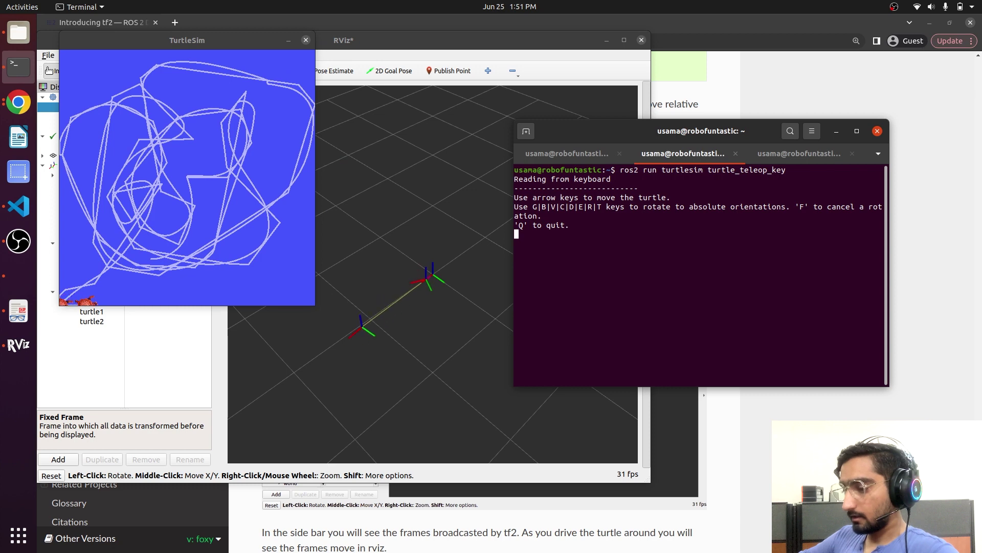
key("Left")
key("Up")
key("Up")
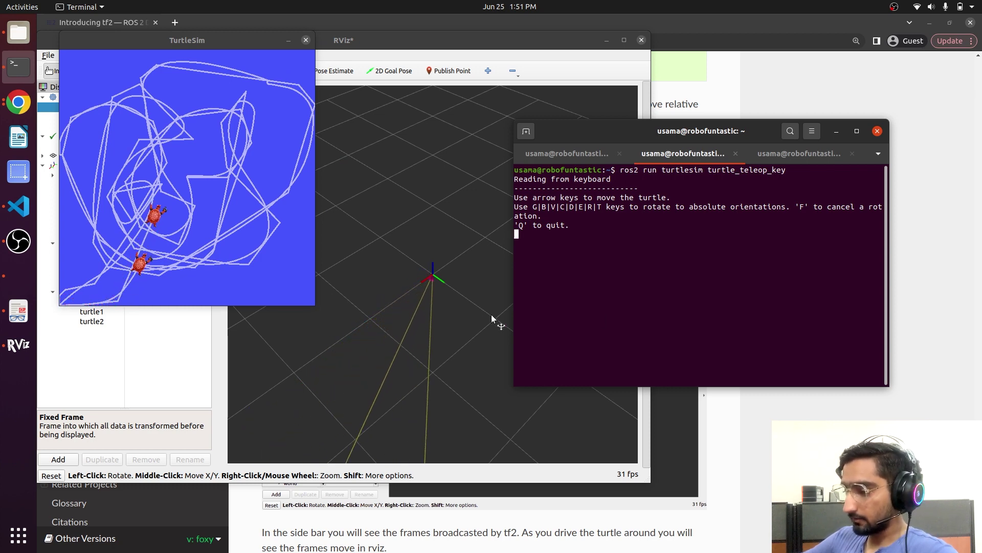
scroll(438, 278, "up", 3)
scroll(438, 277, "down", 5)
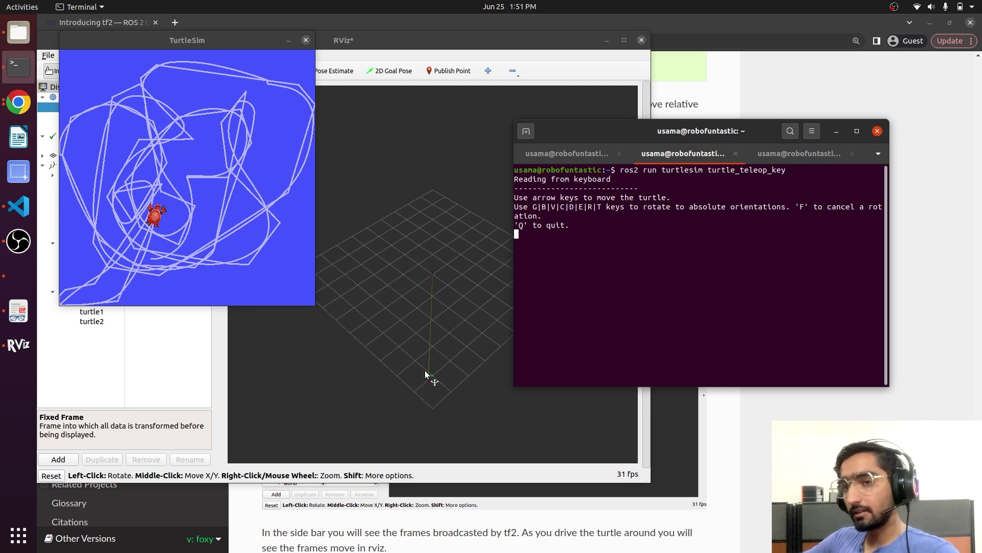
Step: Bring RViz forward and pan and orbit the 3D view onto turtle2's frame
left_click(425, 366)
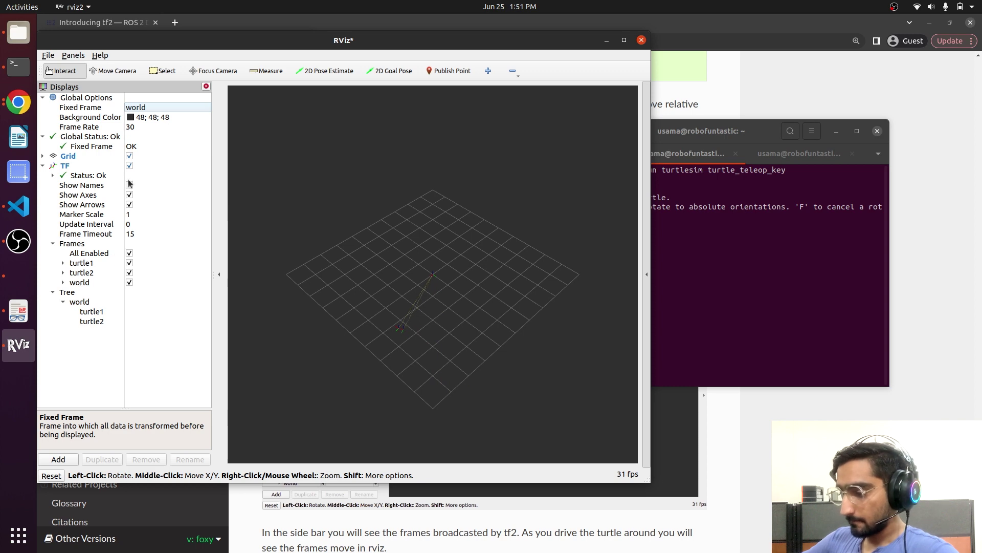
scroll(385, 338, "up", 10)
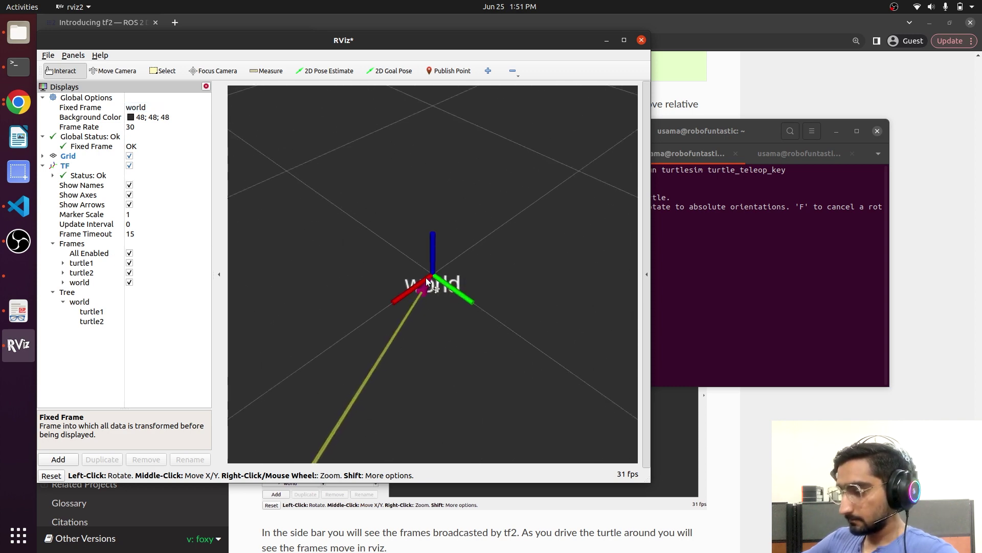
scroll(410, 333, "down", 5)
left_click_drag(386, 392, 552, 138)
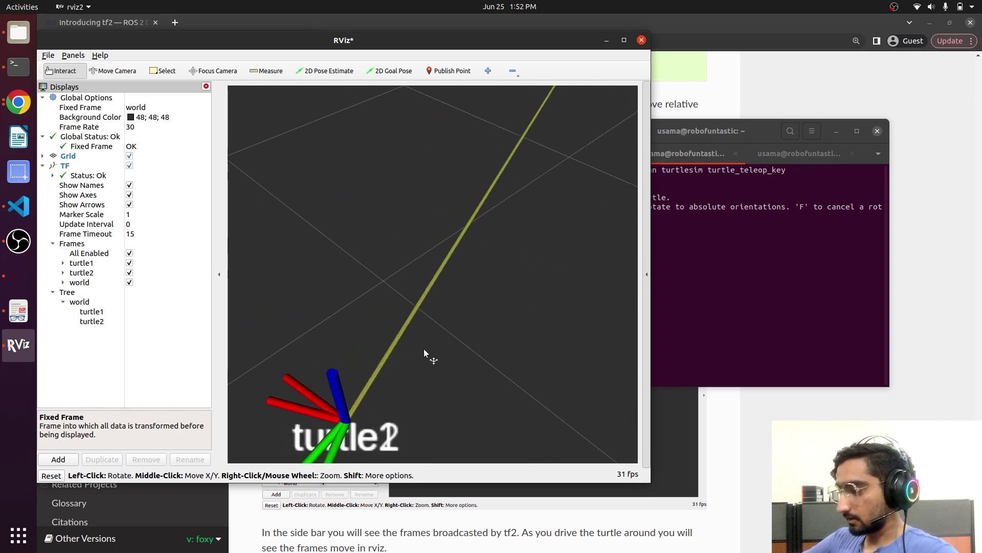
left_click_drag(430, 355, 463, 276)
Step: Drive turtle1 up and to the left so turtle2's frame follows it in RViz
scroll(461, 268, "down", 3)
left_click(690, 268)
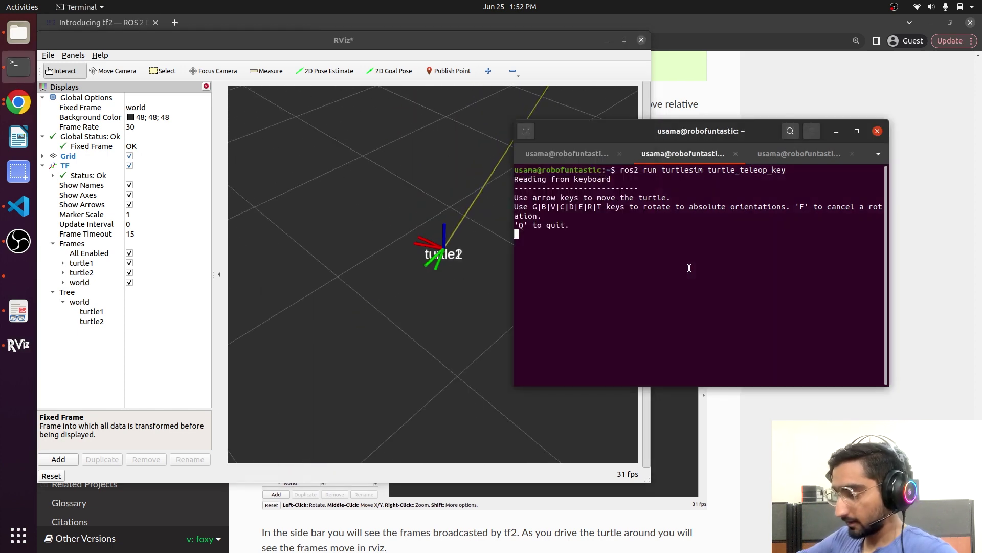
key("Up")
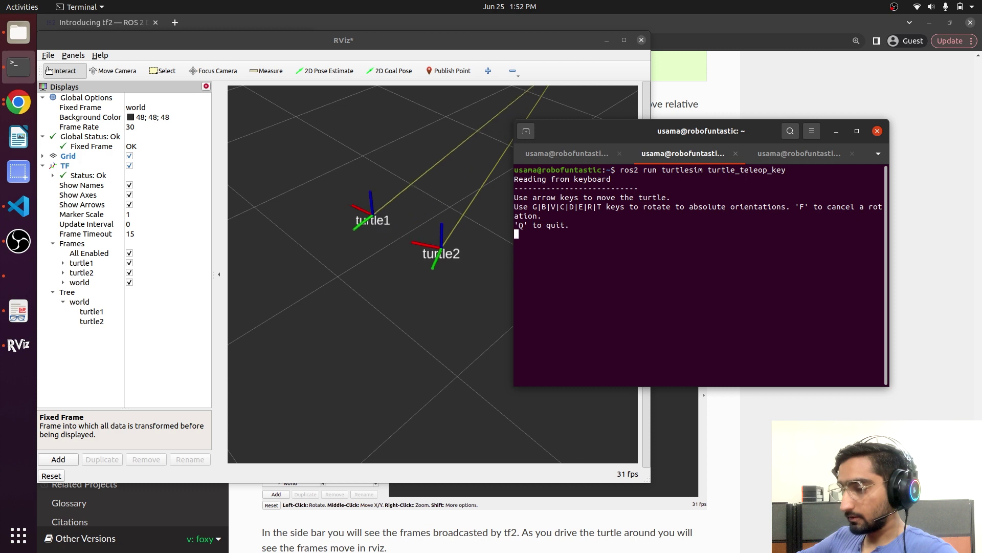